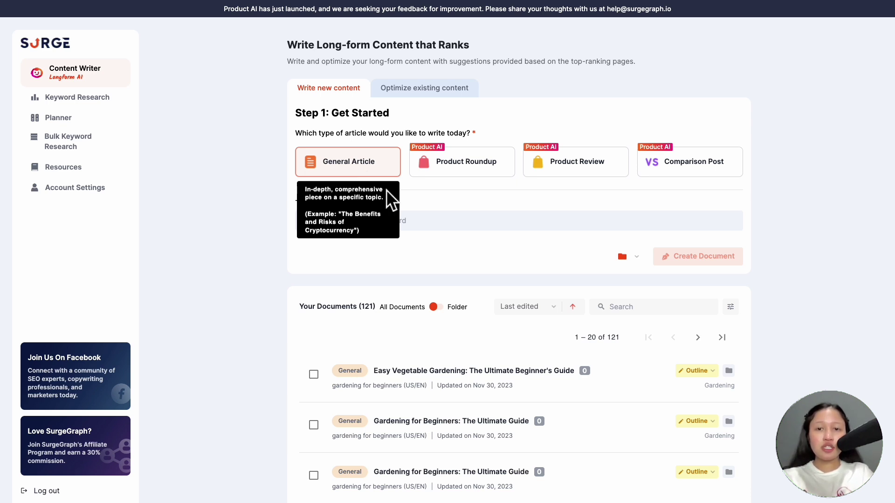
Create a document for the keyword 'gardening for beginners', filed in the Gardening folder
{"action": "left_click", "coordinate": [416, 219]}
{"action": "type", "text": "gardening f"}
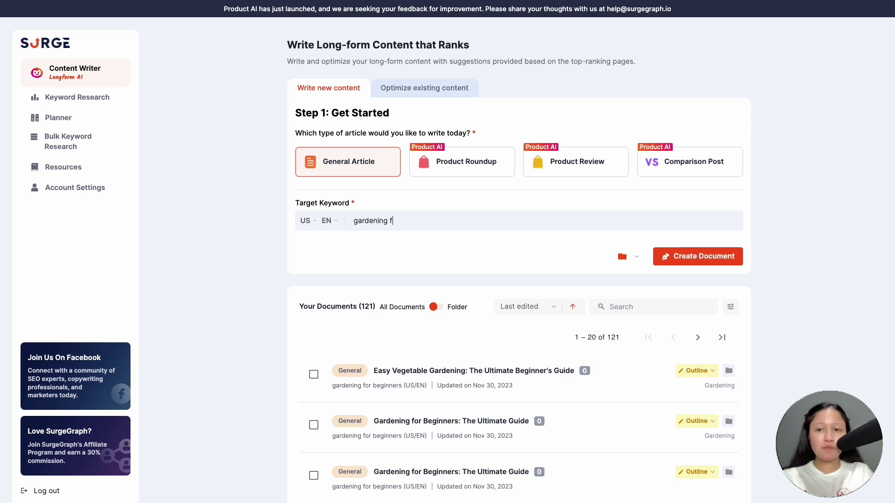
{"action": "type", "text": "or beginners"}
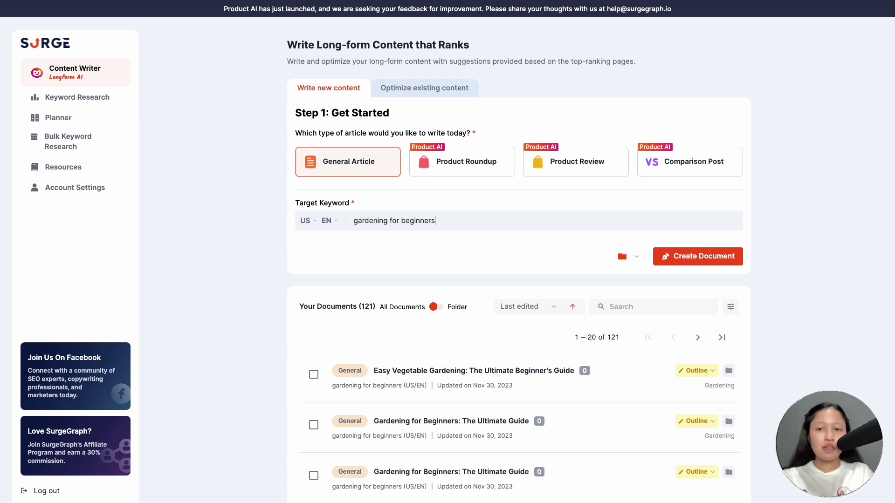
{"action": "left_click", "coordinate": [628, 257]}
{"action": "left_click", "coordinate": [630, 319]}
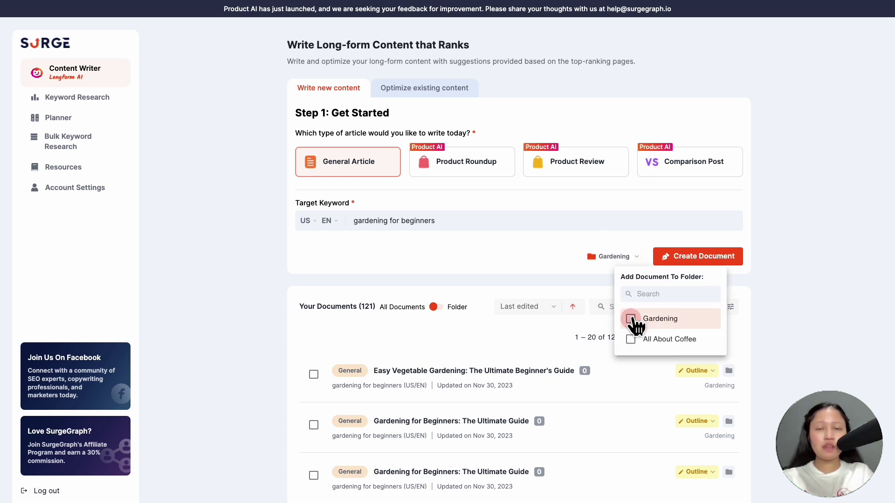
{"action": "left_click", "coordinate": [698, 262]}
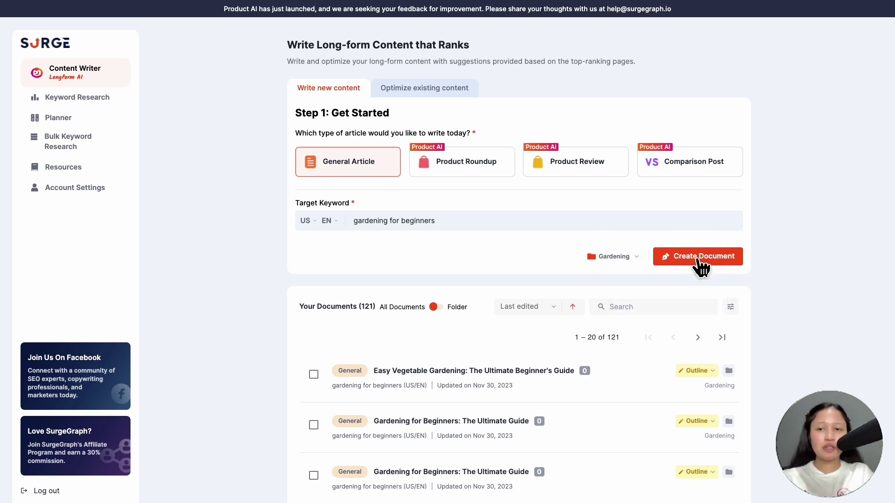
{"action": "left_click", "coordinate": [698, 258]}
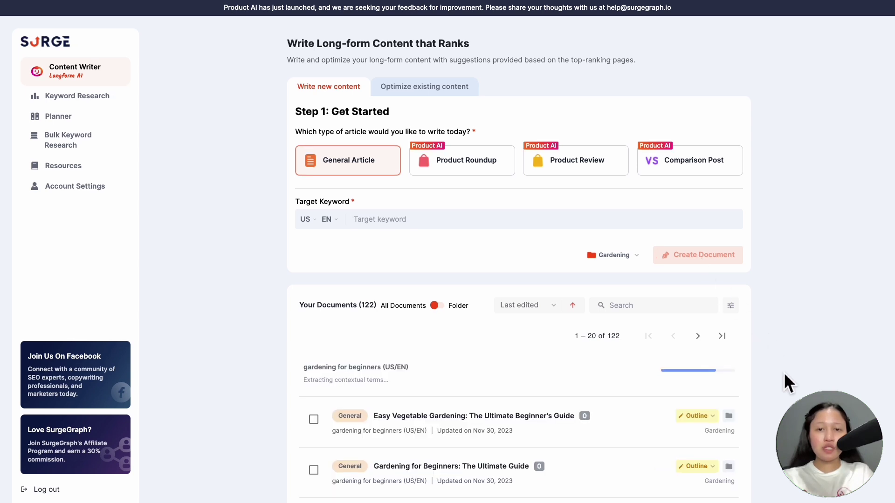
{"action": "scroll", "coordinate": [783, 371], "scroll_direction": "down", "scroll_amount": 3}
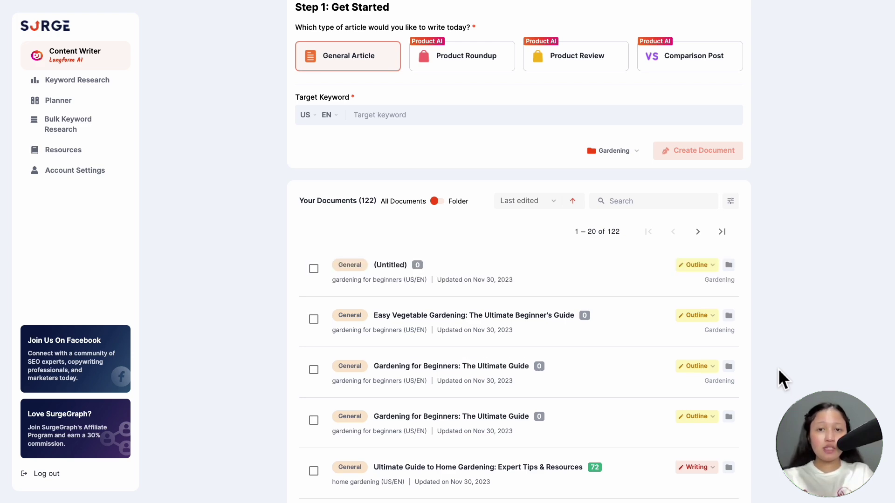
Open the new Untitled document, show its content-length options and review competitor word counts
{"action": "left_click", "coordinate": [627, 281]}
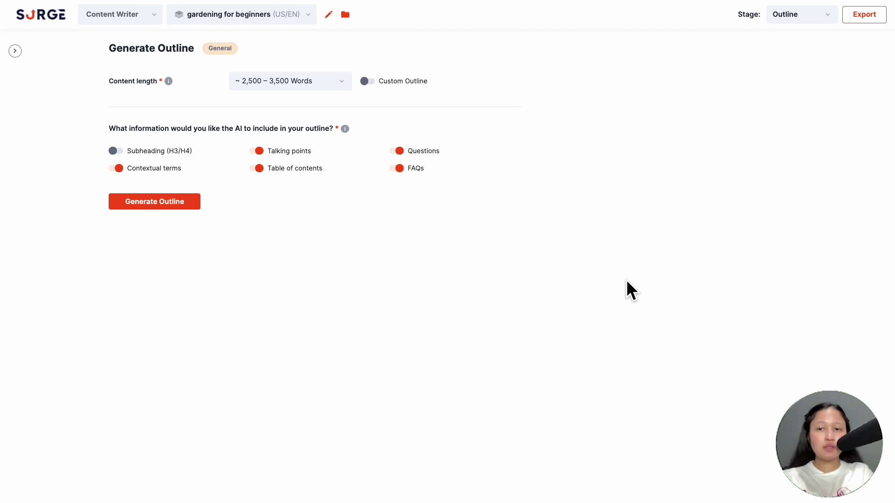
{"action": "left_click", "coordinate": [334, 89]}
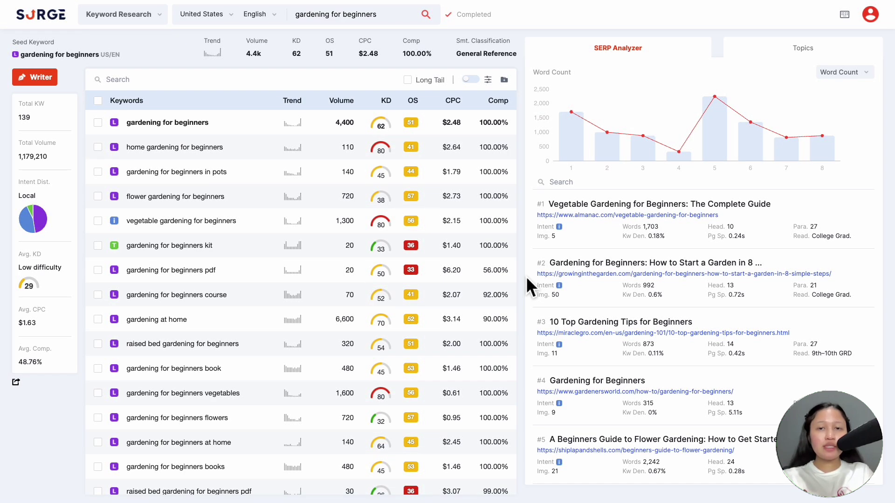
{"action": "scroll", "coordinate": [661, 240], "scroll_direction": "down", "scroll_amount": 1}
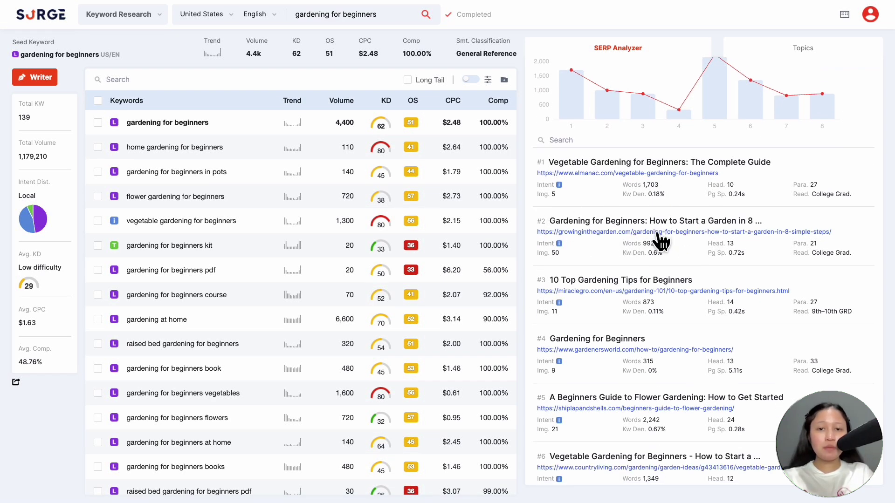
{"action": "scroll", "coordinate": [661, 240], "scroll_direction": "down", "scroll_amount": 1}
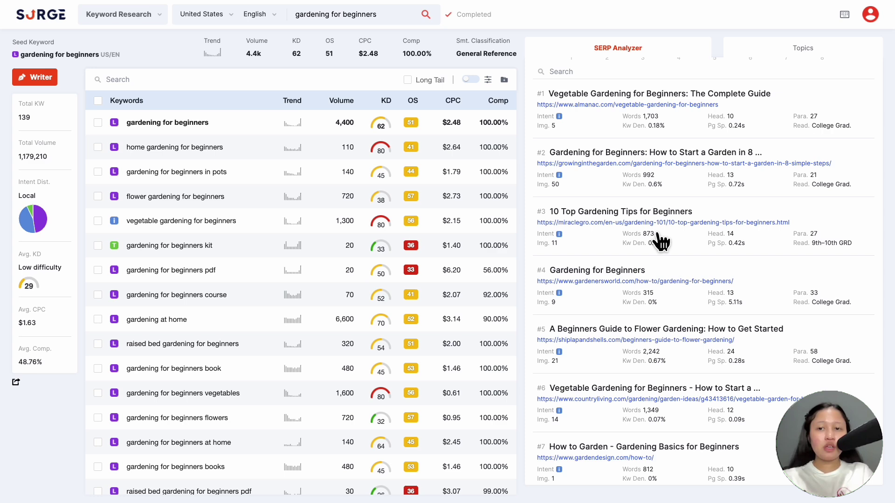
{"action": "scroll", "coordinate": [661, 240], "scroll_direction": "down", "scroll_amount": 1}
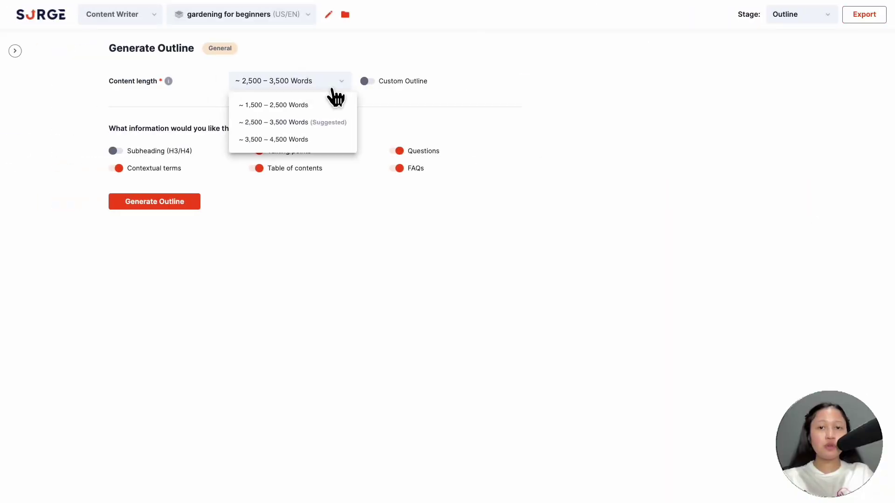
Set content length to ~1,500–2,500 words and paste six headings into a custom outline
{"action": "left_click", "coordinate": [334, 105]}
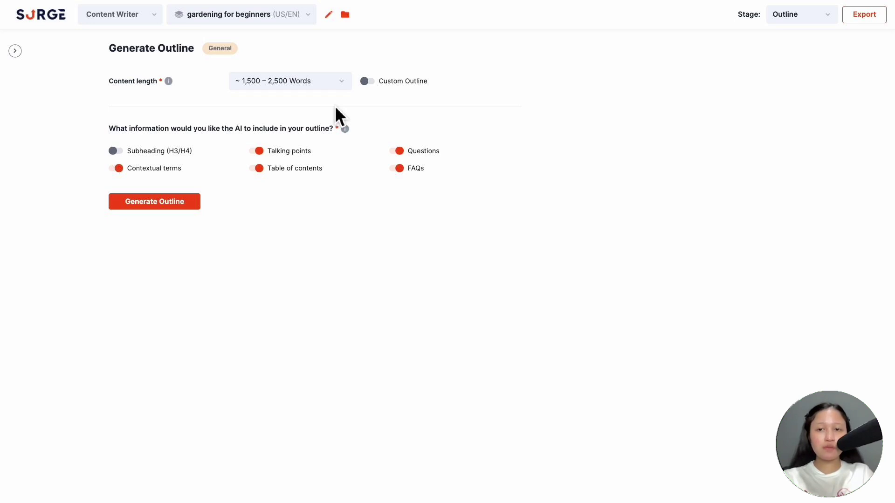
{"action": "left_click", "coordinate": [366, 83]}
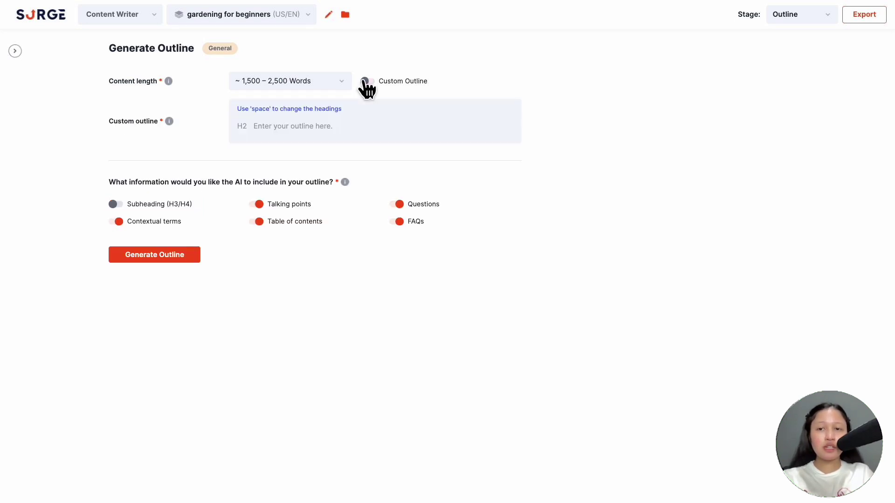
{"action": "left_click", "coordinate": [311, 127]}
{"action": "type", "text": "Benefits of Gardening Choosing Your Plants Essential Tools for Beginners Soil and Compost Basics How and When to Water Your Plants Dealing with Pests and Diseases"}
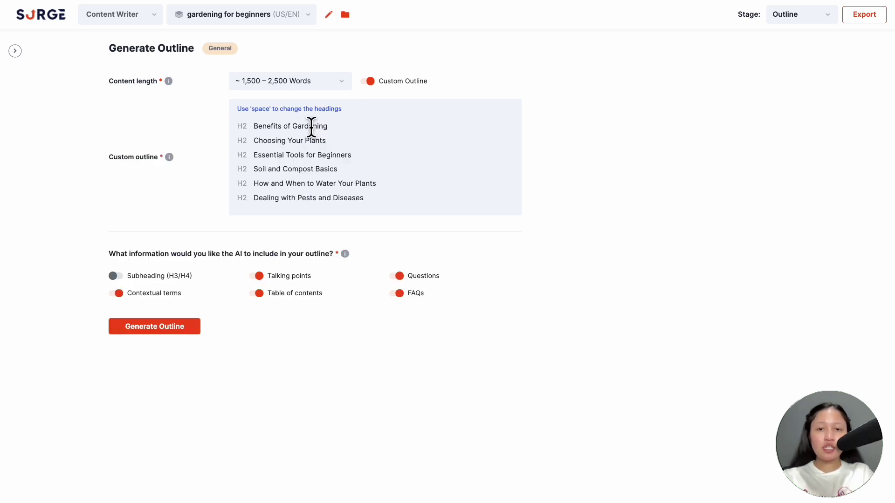
Demote 'Choosing Your Plants' to H4, leaving subheadings excluded from the outline
{"action": "left_click", "coordinate": [255, 140]}
{"action": "key", "text": "space"}
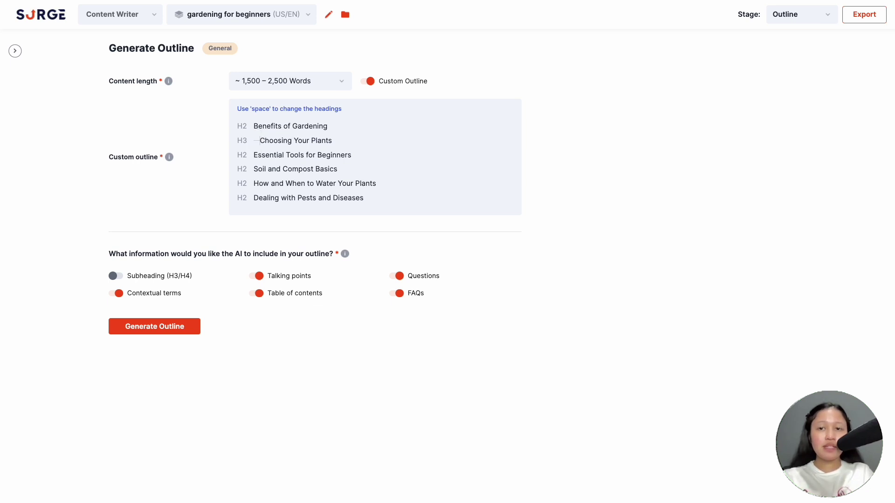
{"action": "key", "text": "space"}
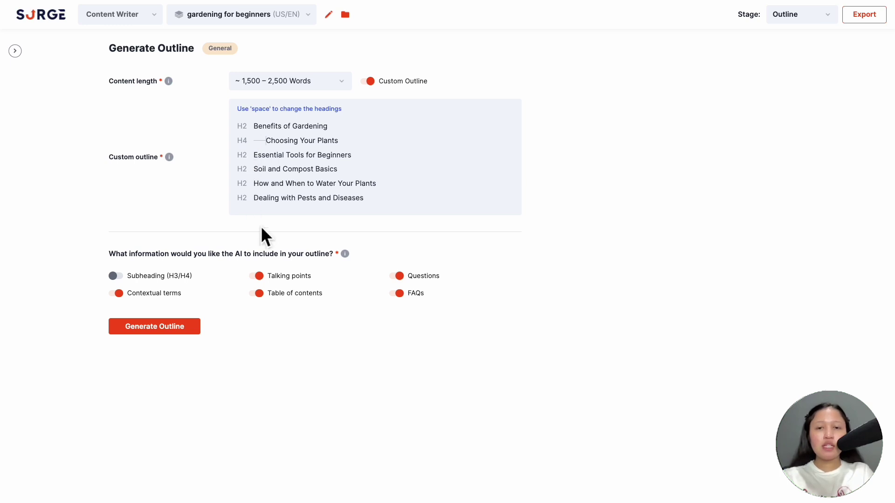
{"action": "left_click", "coordinate": [117, 276]}
{"action": "left_click", "coordinate": [116, 276]}
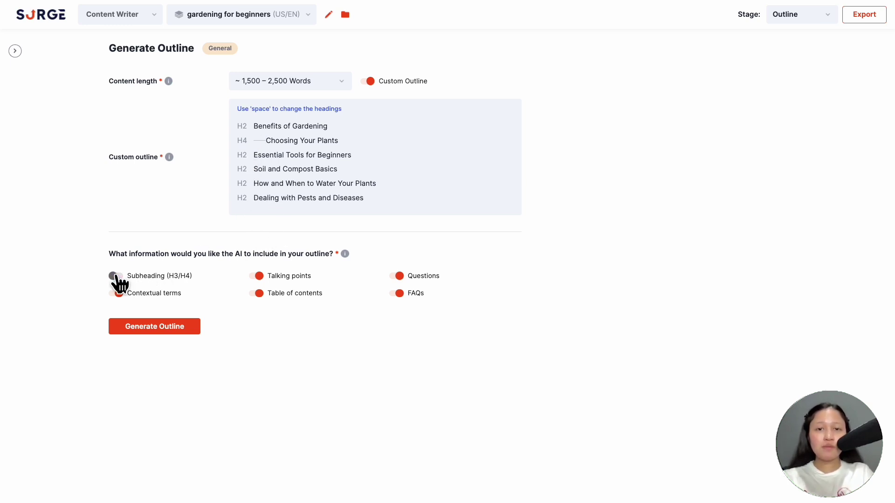
Generate the outline and hide the outline-steps and content-goal sidebar
{"action": "left_click", "coordinate": [154, 328]}
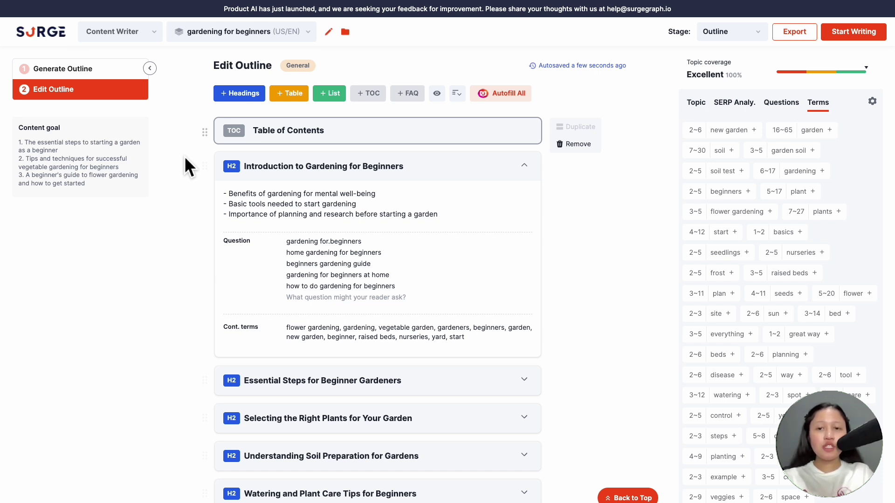
{"action": "left_click", "coordinate": [137, 158]}
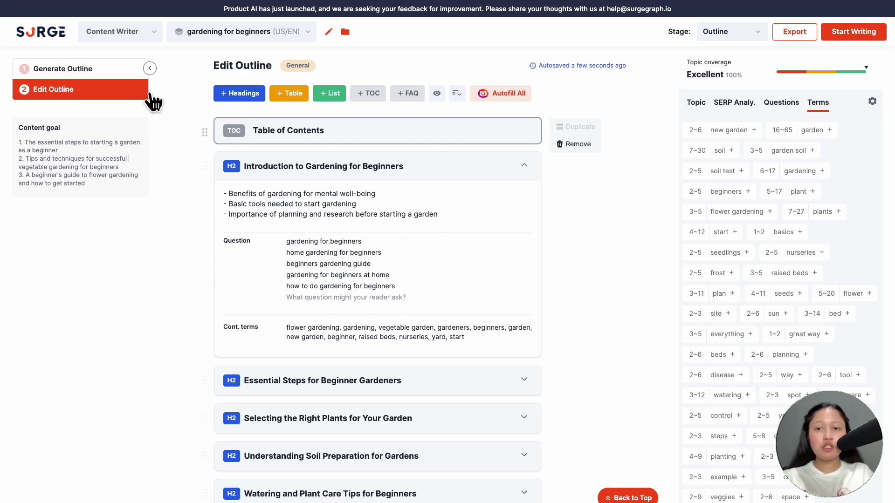
{"action": "left_click", "coordinate": [150, 68]}
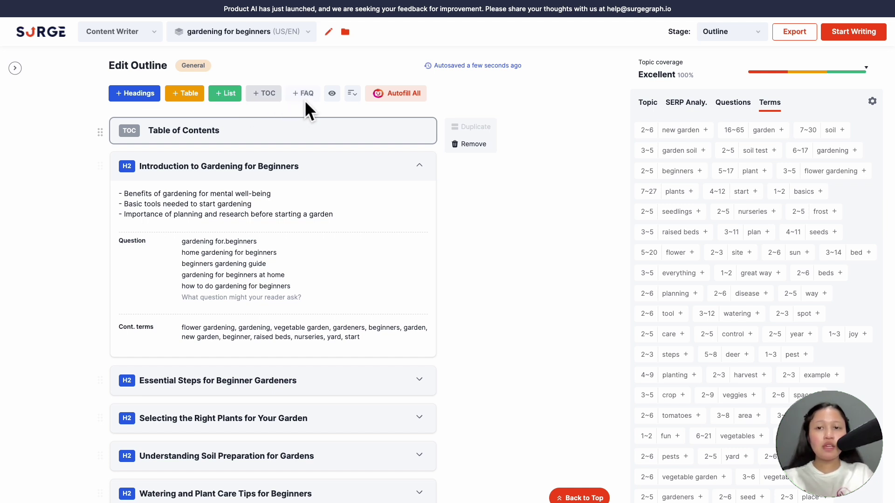
Expand all outline sections to show their talking points, questions and terms
{"action": "left_click", "coordinate": [332, 95]}
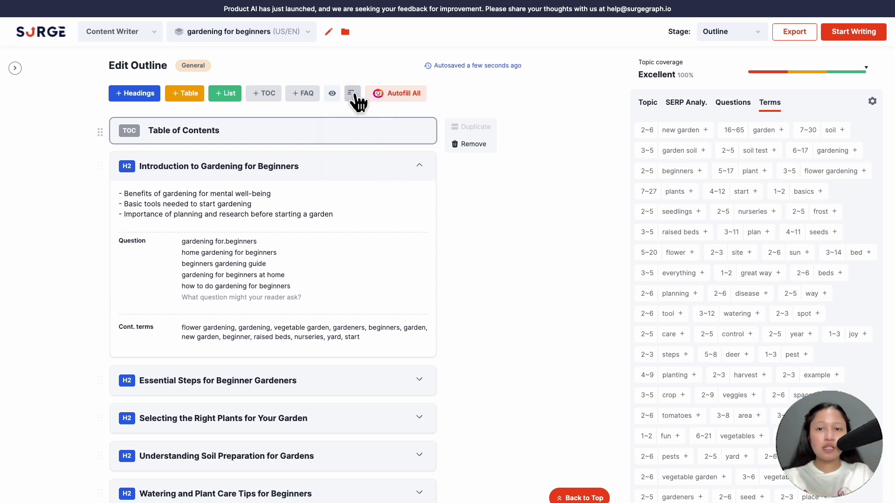
{"action": "left_click", "coordinate": [353, 93]}
{"action": "left_click", "coordinate": [353, 94]}
{"action": "left_click", "coordinate": [353, 94]}
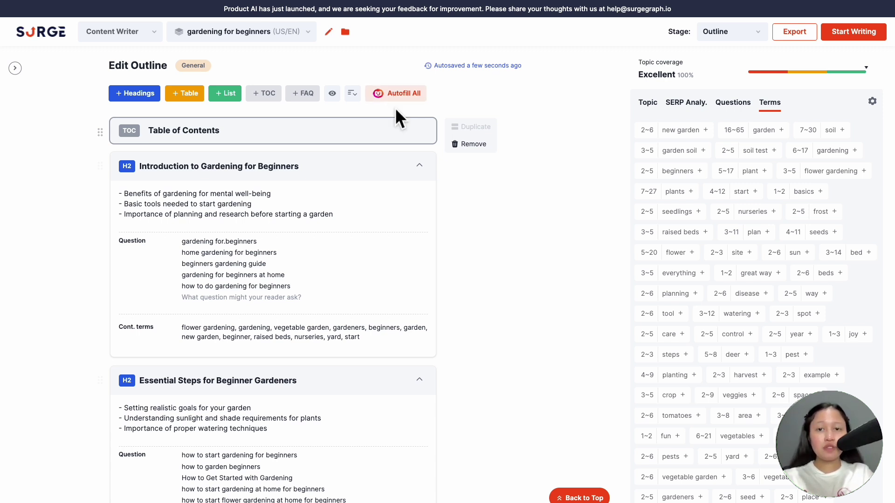
{"action": "left_click", "coordinate": [370, 162]}
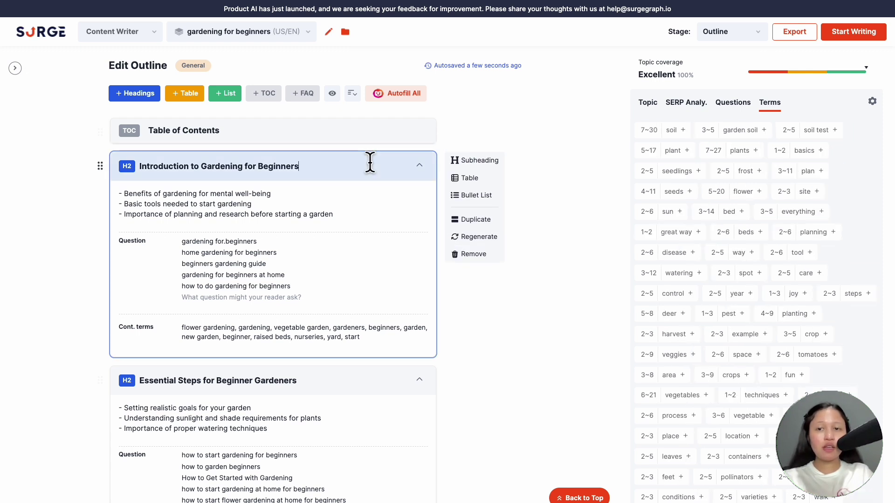
{"action": "triple_click", "coordinate": [285, 163]}
{"action": "left_click", "coordinate": [289, 198]}
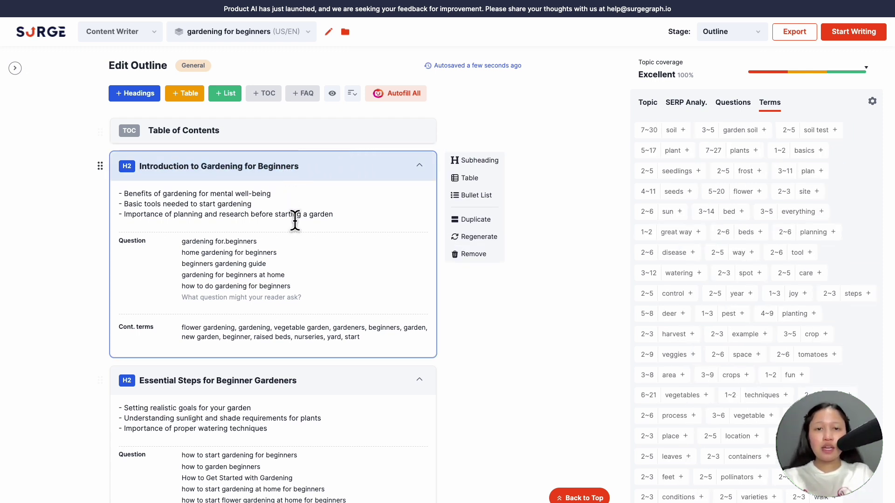
{"action": "left_click", "coordinate": [417, 287]}
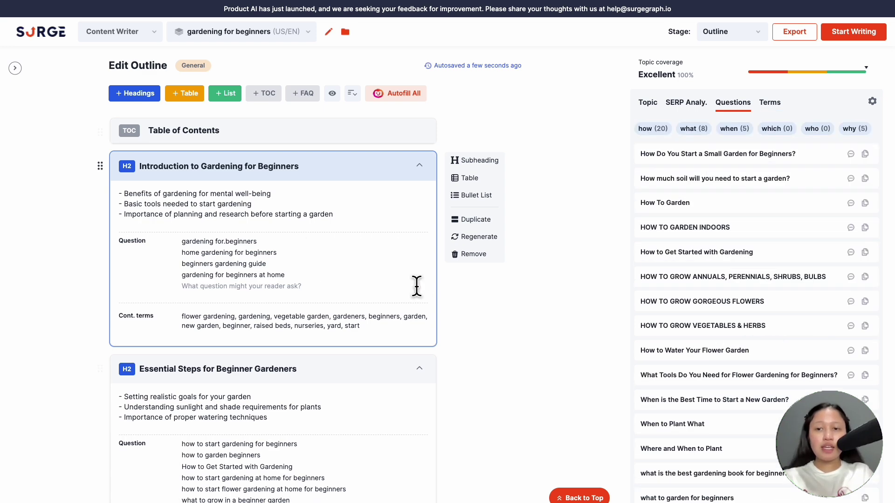
{"action": "left_click", "coordinate": [390, 327]}
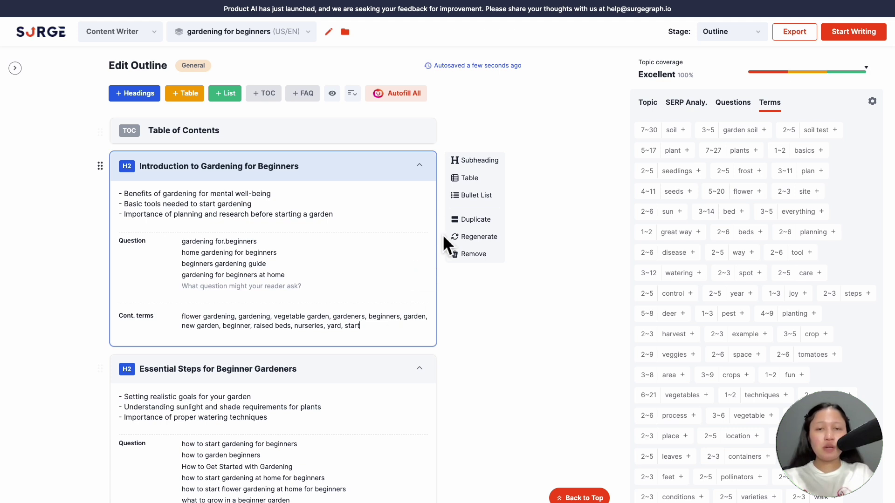
{"action": "left_click", "coordinate": [488, 181]}
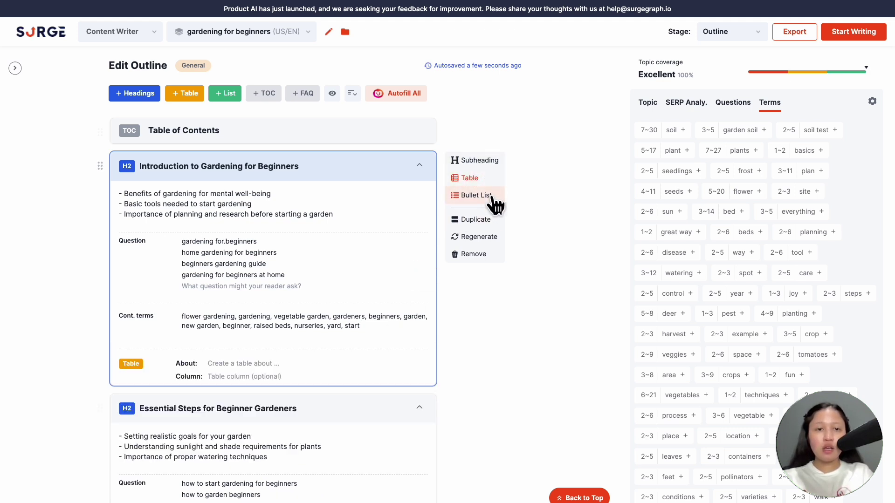
{"action": "left_click", "coordinate": [492, 198]}
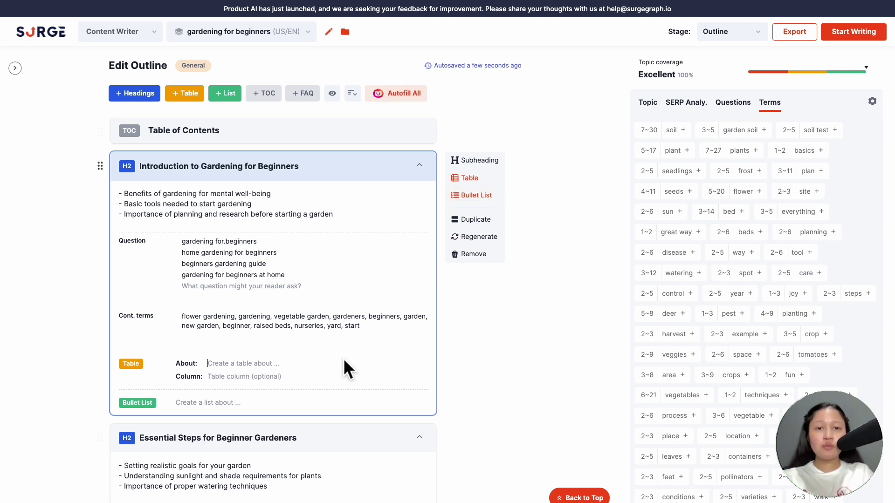
{"action": "left_click", "coordinate": [470, 184]}
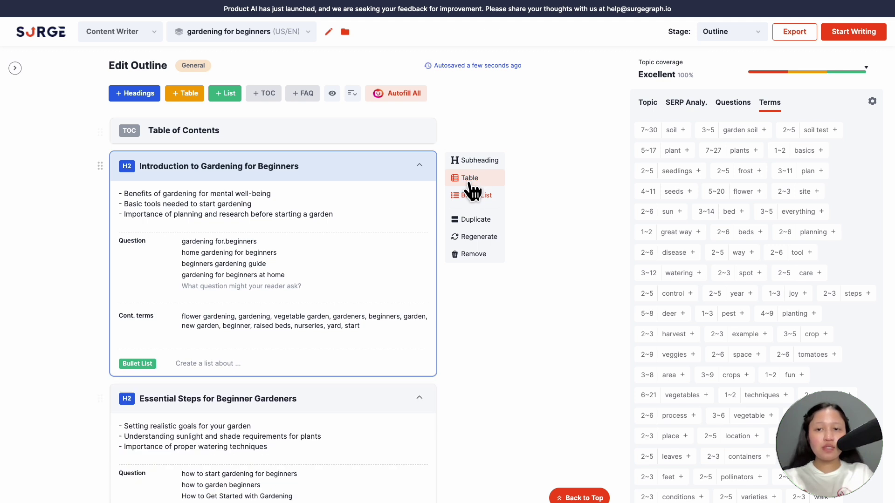
{"action": "left_click", "coordinate": [474, 198]}
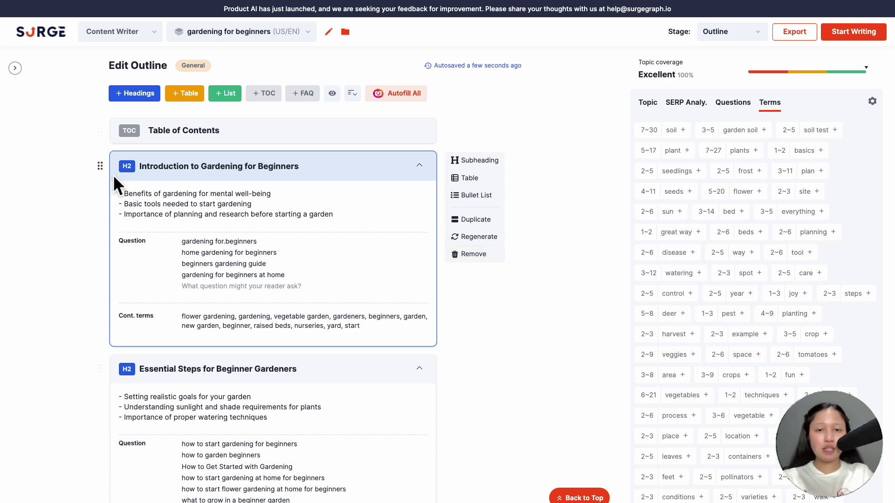
{"action": "mouse_move", "coordinate": [101, 166]}
{"action": "left_mouse_down"}
{"action": "mouse_move", "coordinate": [105, 210]}
{"action": "mouse_move", "coordinate": [96, 172]}
{"action": "left_mouse_up"}
{"action": "scroll", "coordinate": [456, 290], "scroll_direction": "down", "scroll_amount": 15}
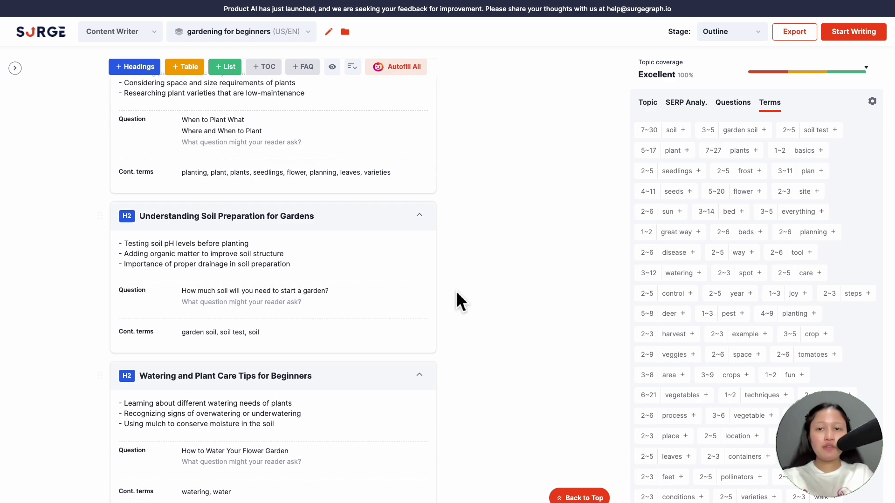
{"action": "scroll", "coordinate": [456, 290], "scroll_direction": "down", "scroll_amount": 6}
{"action": "left_click", "coordinate": [224, 371]}
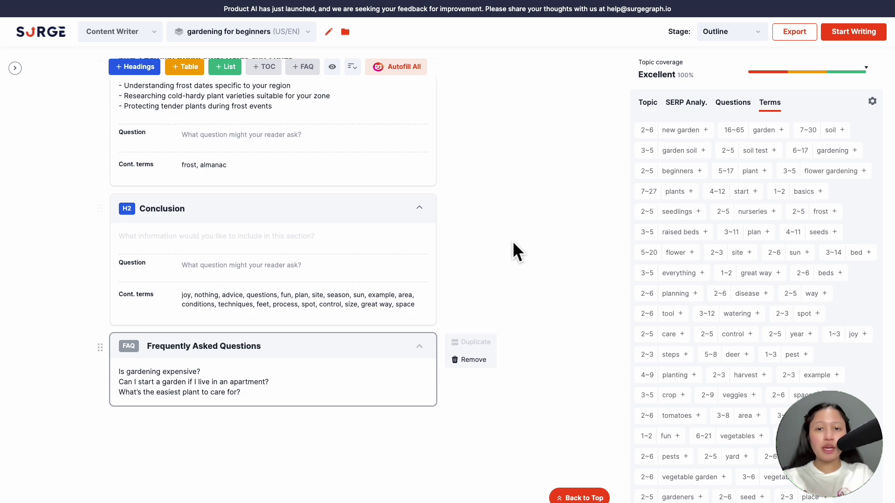
{"action": "scroll", "coordinate": [513, 241], "scroll_direction": "up", "scroll_amount": 15}
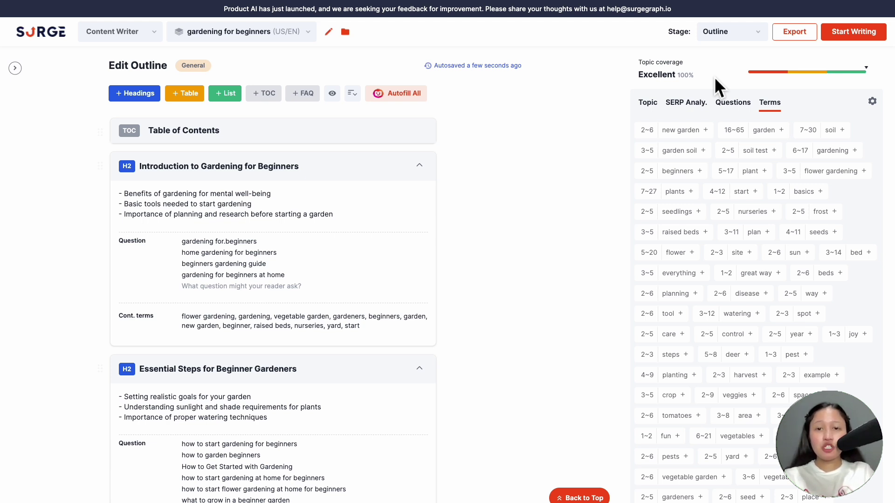
Add 'Getting Started with Gardening' from the Topic suggestions as a new H2 section after the FAQ
{"action": "left_click", "coordinate": [656, 109]}
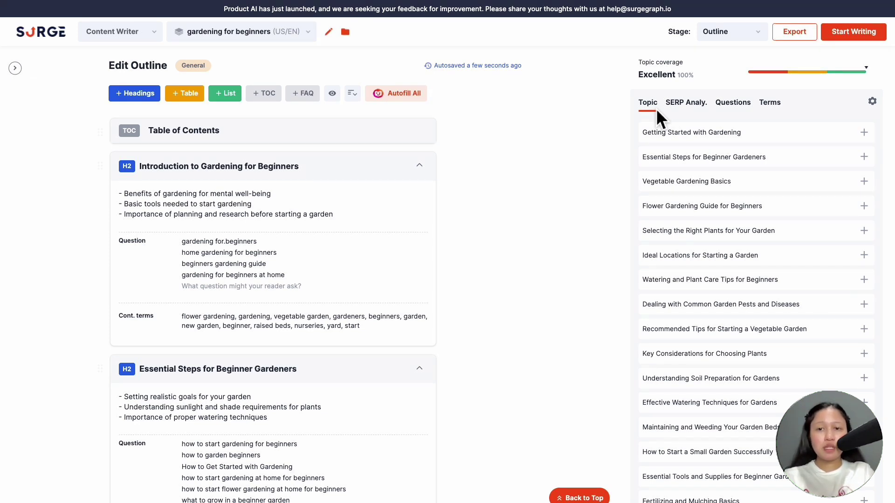
{"action": "left_click", "coordinate": [865, 132]}
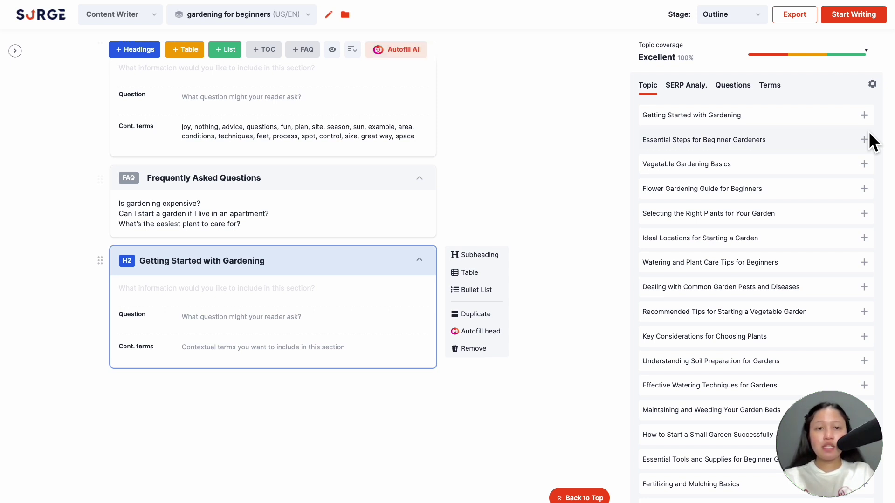
{"action": "left_click", "coordinate": [370, 294]}
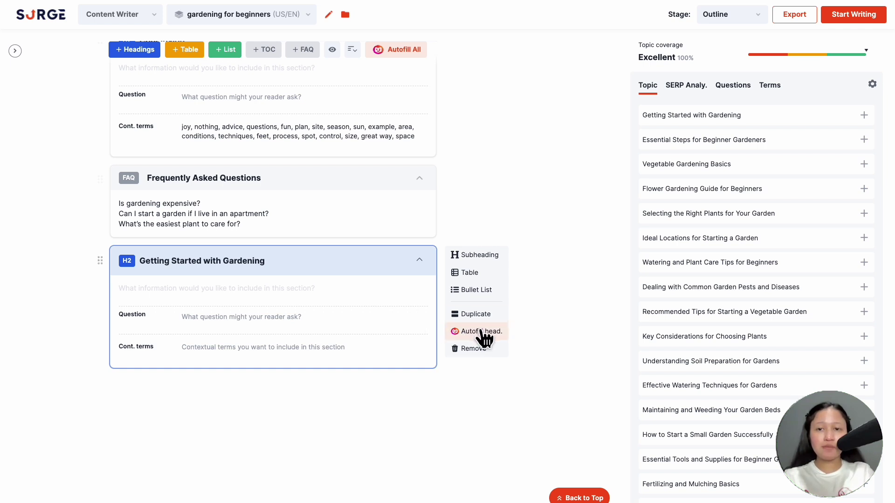
{"action": "left_click", "coordinate": [684, 89]}
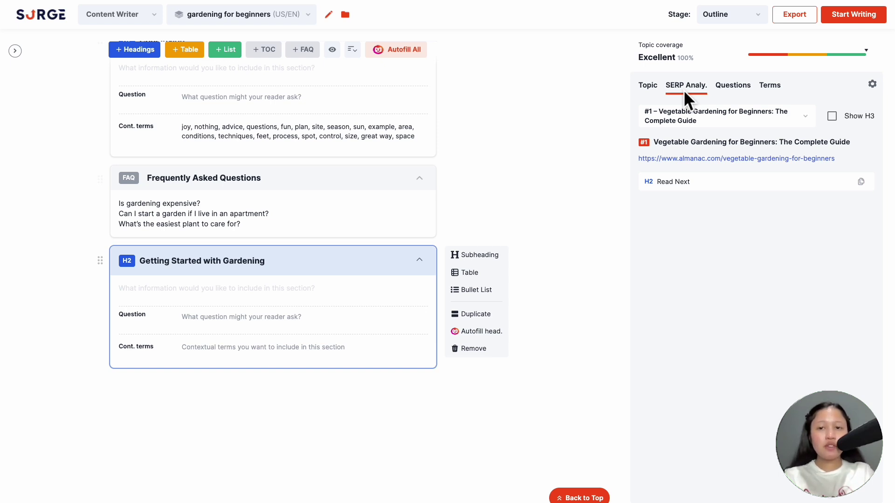
Show the #2 competitor's headings with H3s included and copy its first heading
{"action": "left_click", "coordinate": [778, 117]}
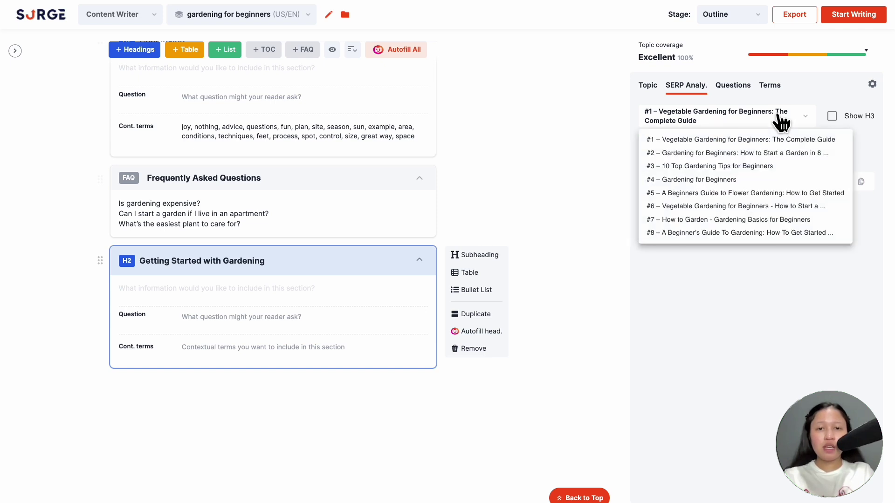
{"action": "left_click", "coordinate": [785, 153]}
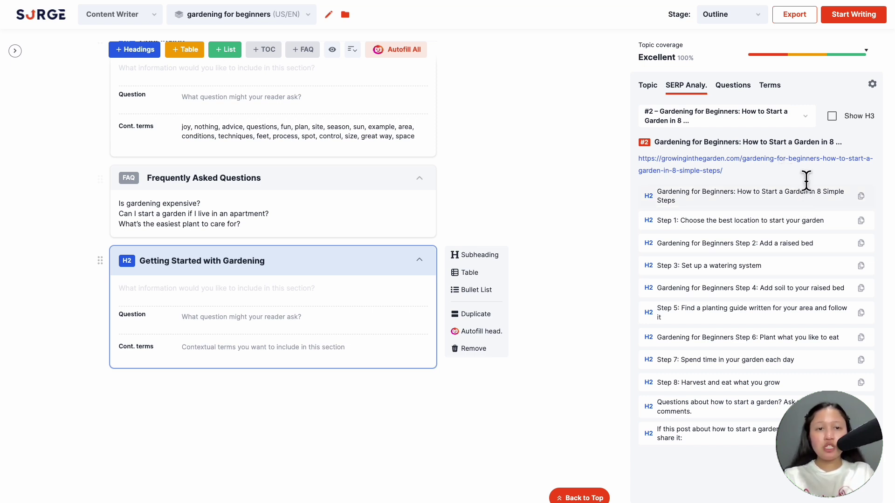
{"action": "left_click", "coordinate": [832, 117]}
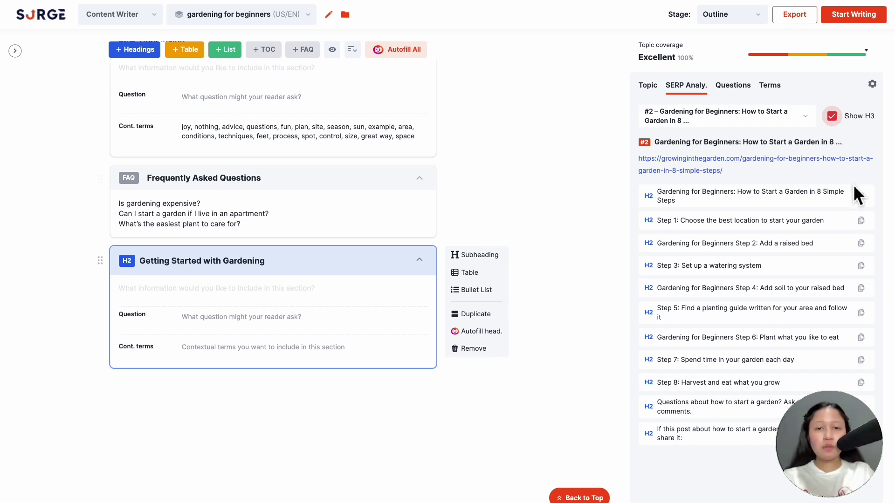
{"action": "left_click", "coordinate": [860, 198]}
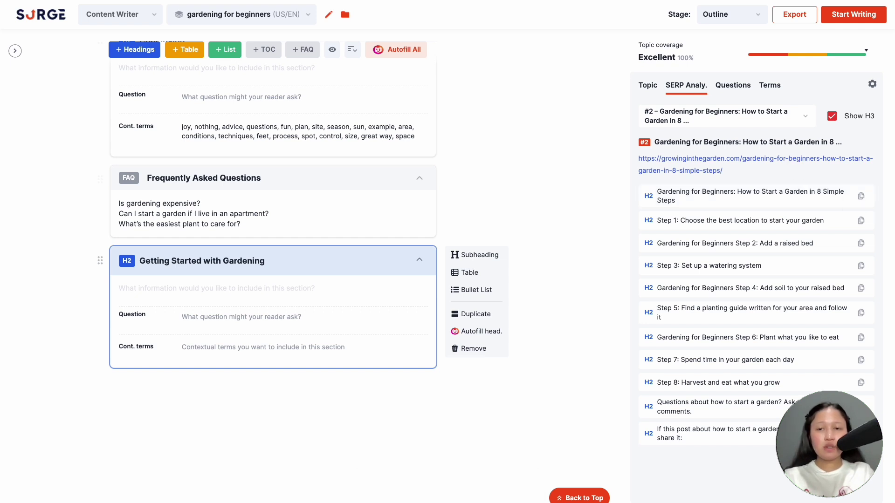
Insert 'How Do You Start a Small Garden for Beginners?' from the Questions list into the section
{"action": "left_click", "coordinate": [733, 86]}
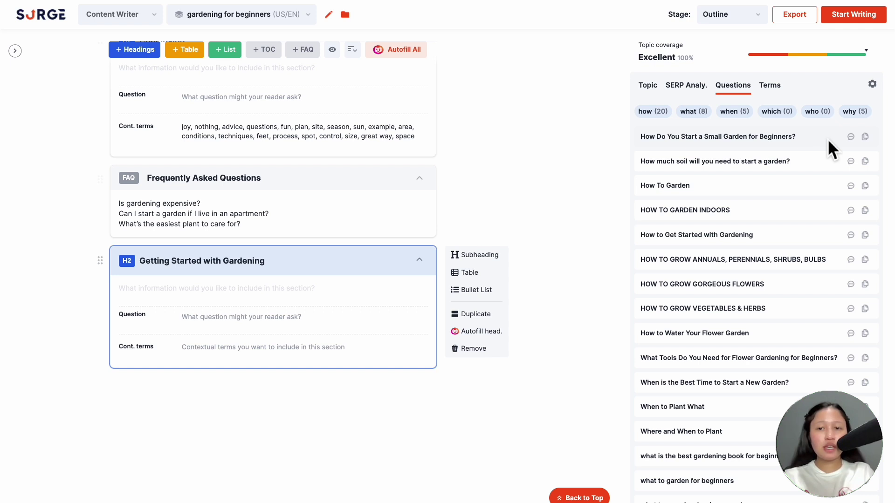
{"action": "mouse_move", "coordinate": [854, 140]}
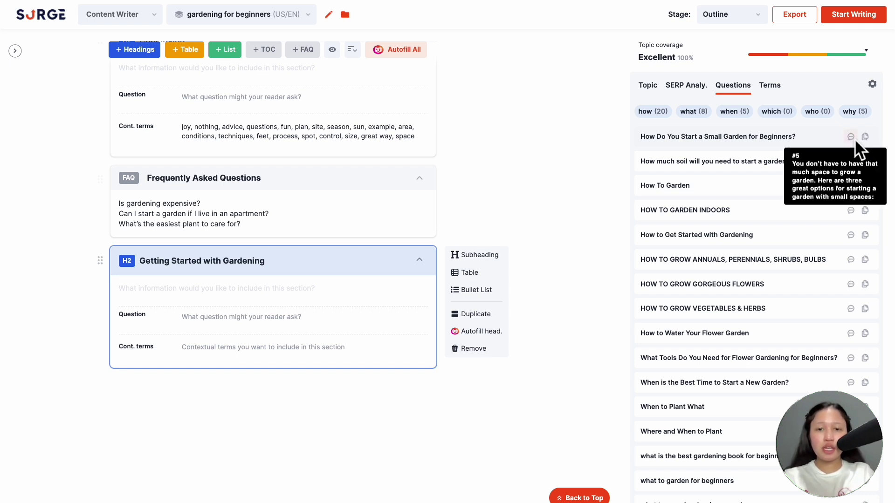
{"action": "left_click", "coordinate": [865, 136]}
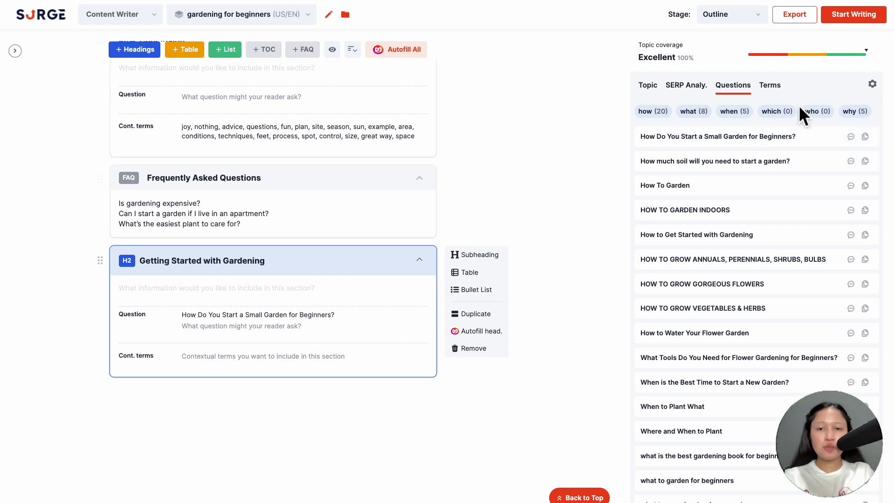
Add 'garden' and 'garden soil' as contextual terms and bring up the SERP settings
{"action": "left_click", "coordinate": [778, 87]}
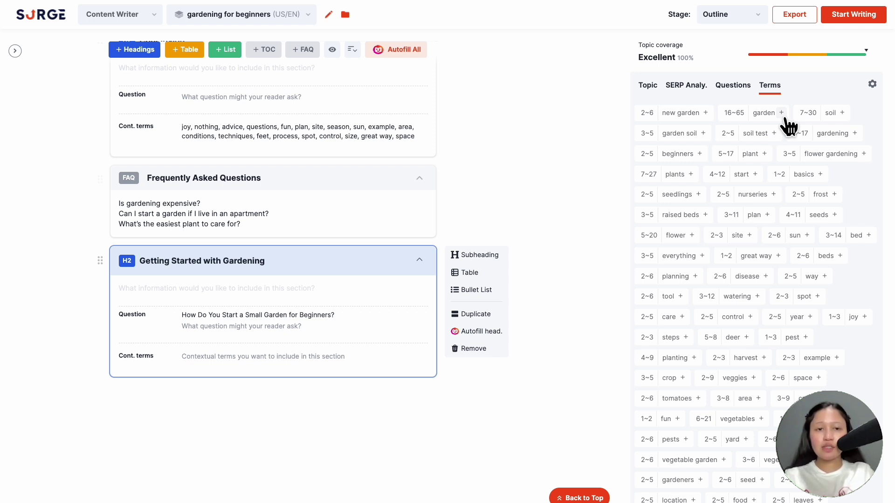
{"action": "left_click", "coordinate": [782, 113]}
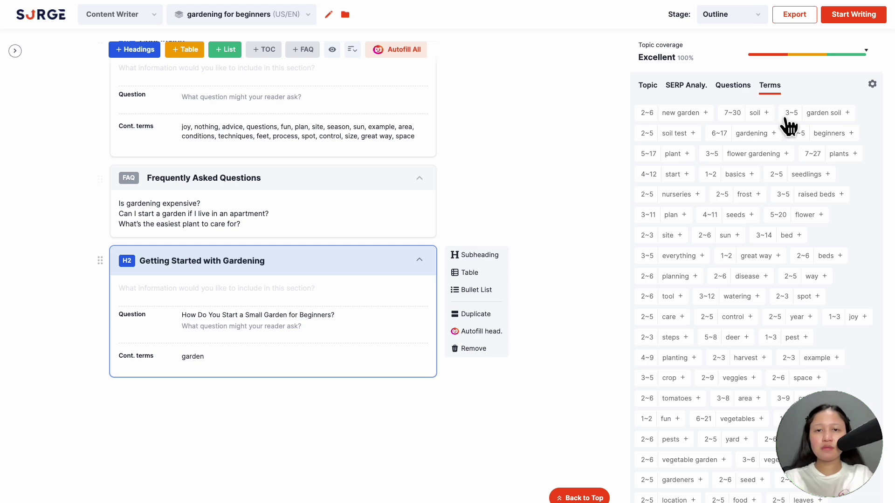
{"action": "left_click", "coordinate": [847, 113]}
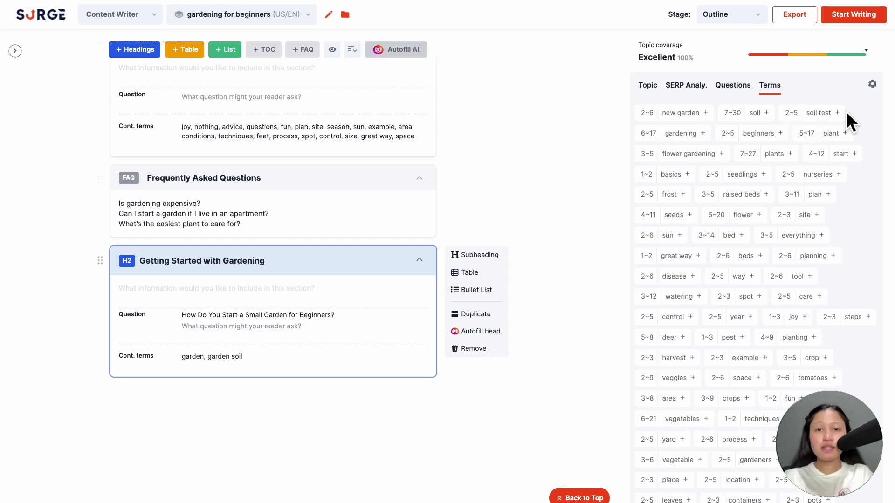
{"action": "left_click", "coordinate": [872, 85]}
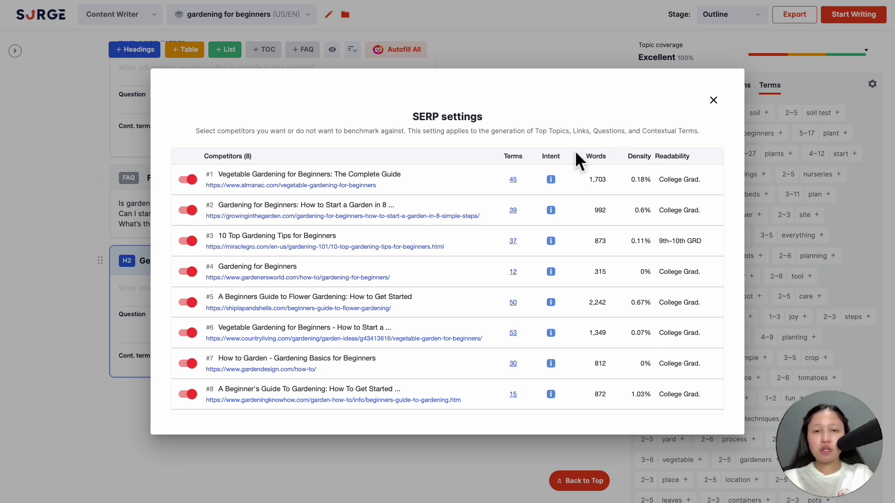
Exclude competitor #1 from benchmarking and inspect the #2 competitor's 39 terms
{"action": "left_click", "coordinate": [190, 179]}
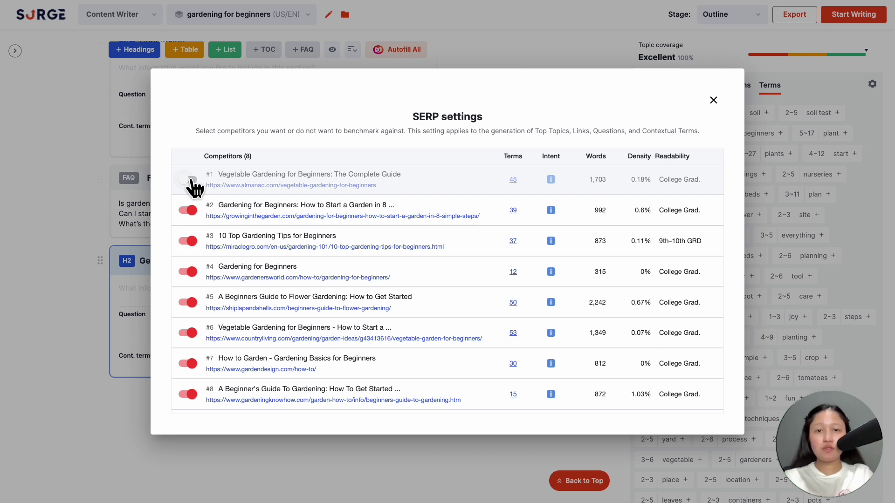
{"action": "left_click", "coordinate": [513, 210]}
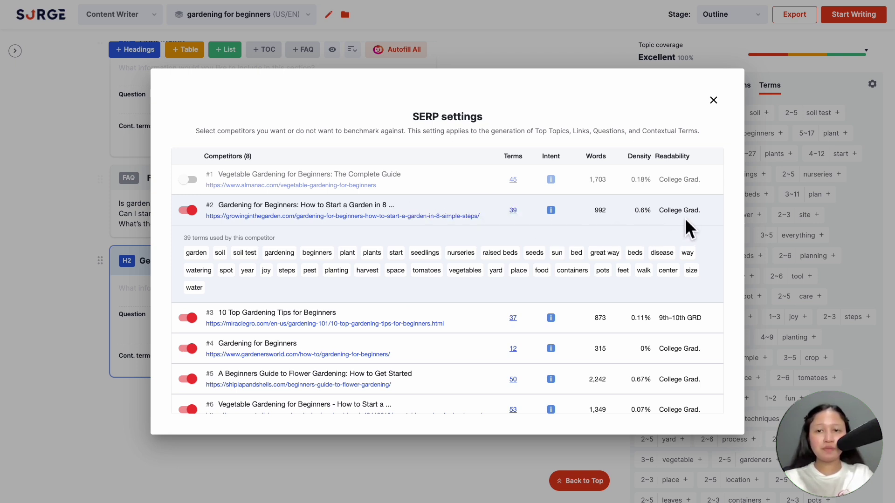
Write the article with Conversational tone, Normal creativity and 7th–8th grade readability
{"action": "left_click", "coordinate": [713, 100]}
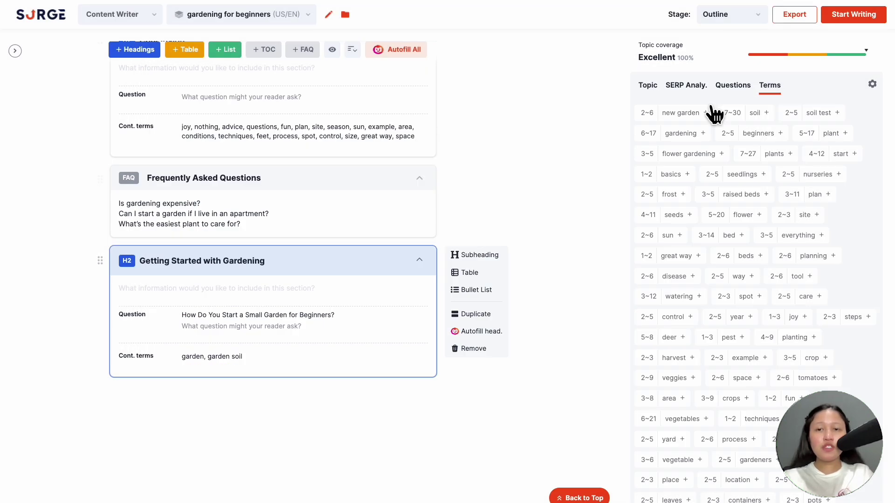
{"action": "left_click", "coordinate": [793, 15]}
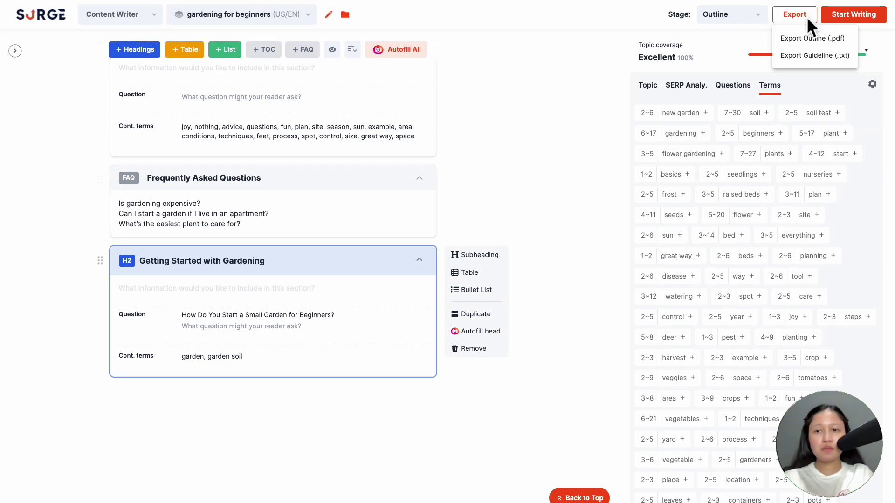
{"action": "left_click", "coordinate": [849, 14]}
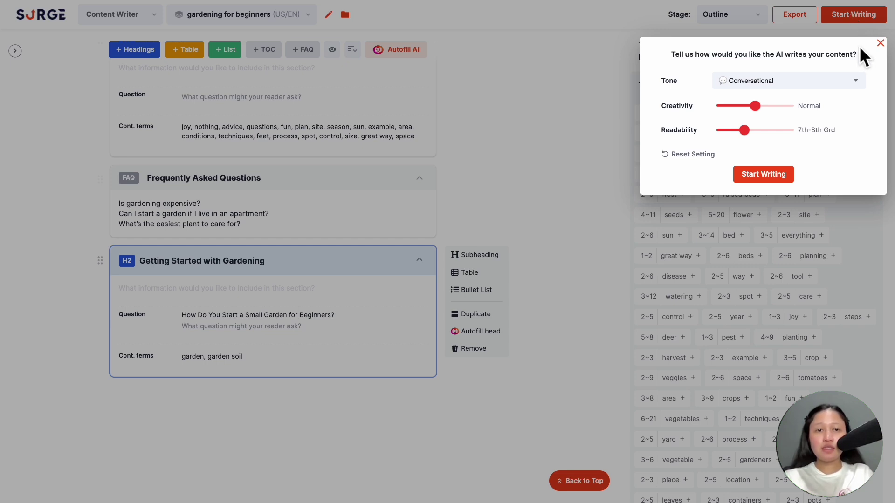
{"action": "left_click", "coordinate": [856, 82]}
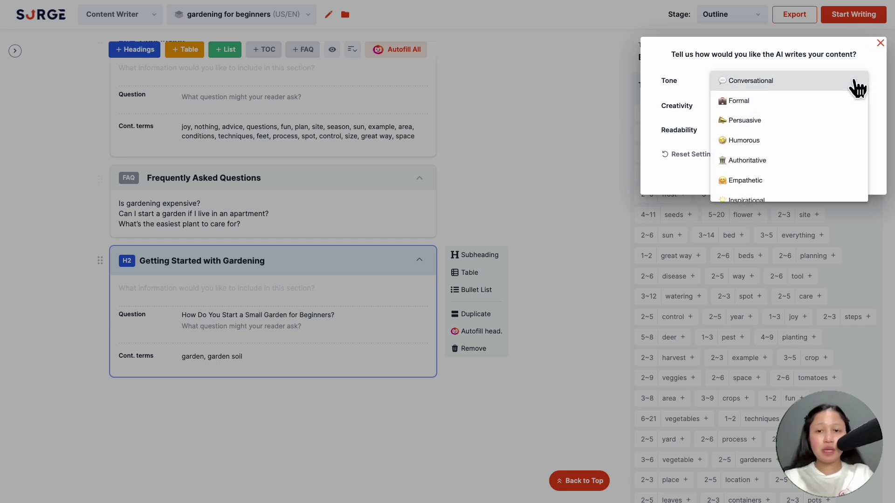
{"action": "left_click", "coordinate": [857, 86]}
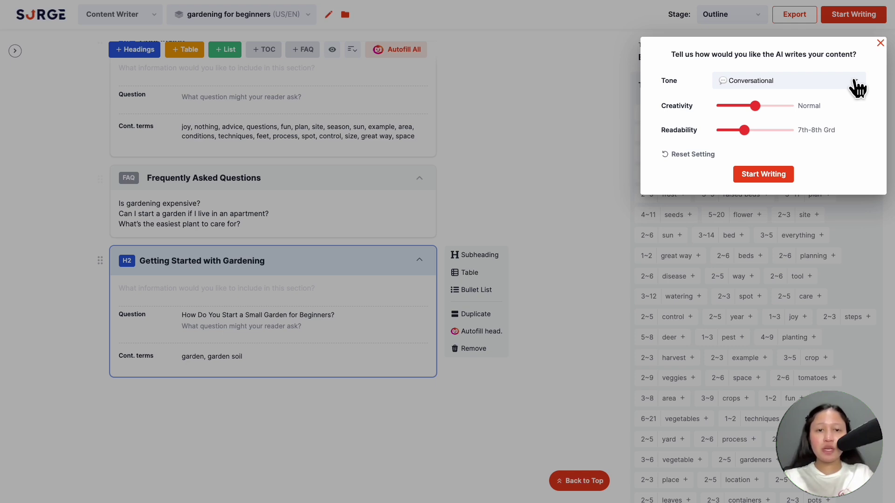
{"action": "left_click", "coordinate": [773, 176]}
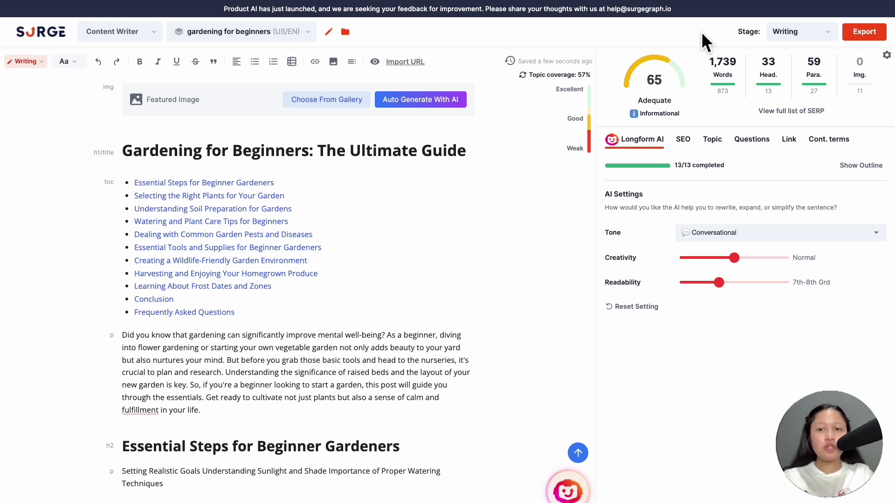
{"action": "left_click", "coordinate": [821, 38]}
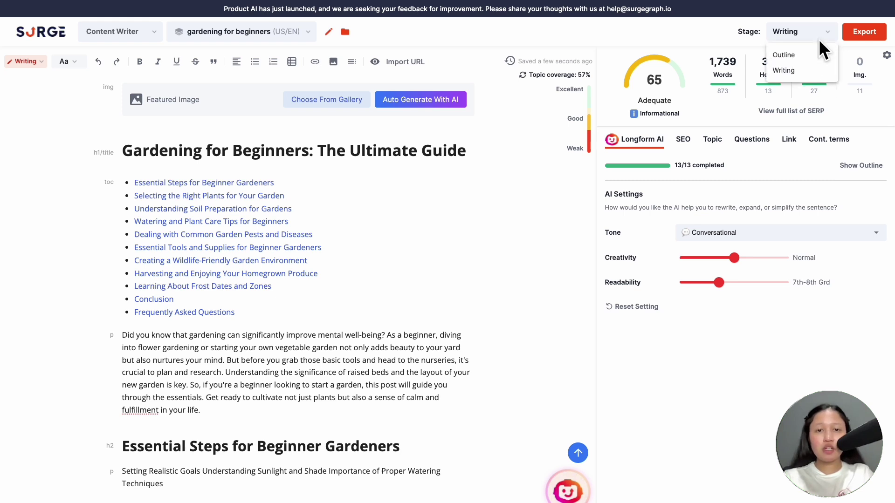
{"action": "left_click", "coordinate": [727, 27]}
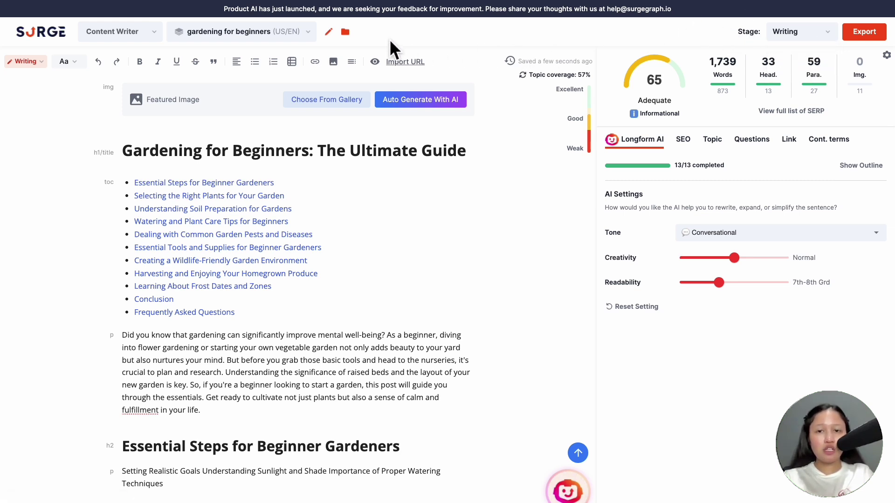
{"action": "left_click", "coordinate": [329, 31]}
{"action": "left_click", "coordinate": [331, 35]}
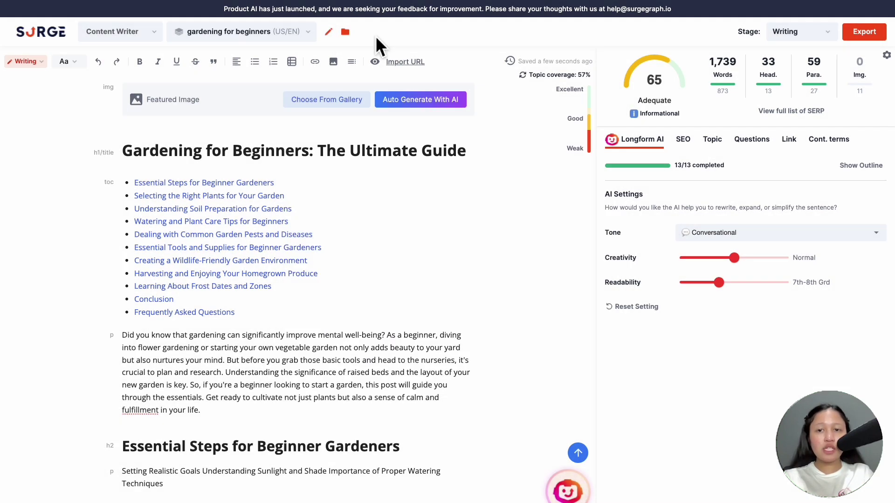
{"action": "left_click", "coordinate": [347, 32]}
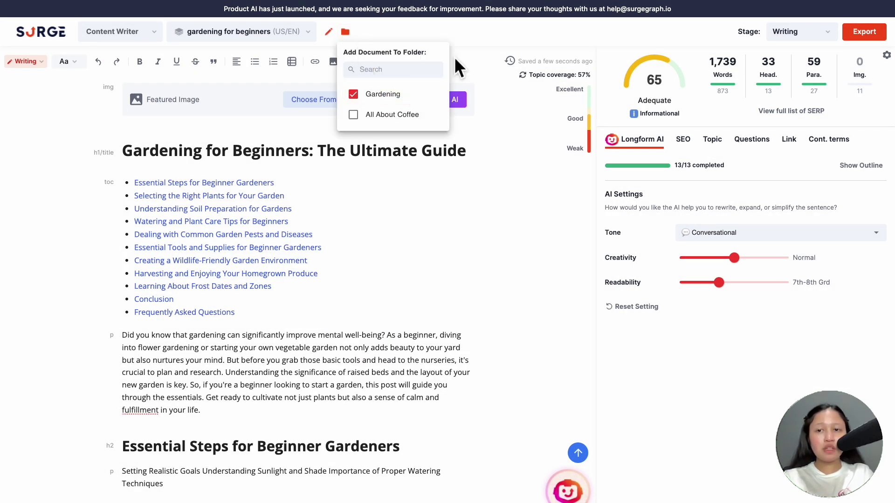
{"action": "left_click", "coordinate": [481, 44]}
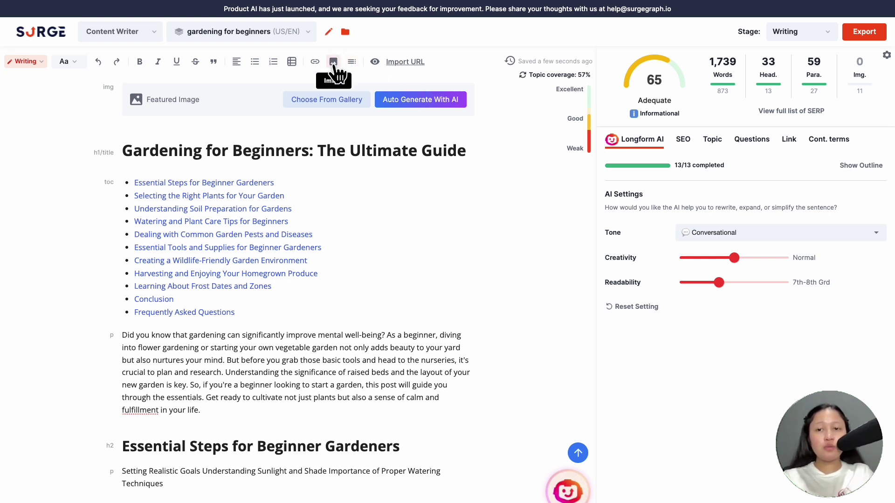
Bring up the article's SEO analysis panel and scroll through it
{"action": "left_click", "coordinate": [684, 144]}
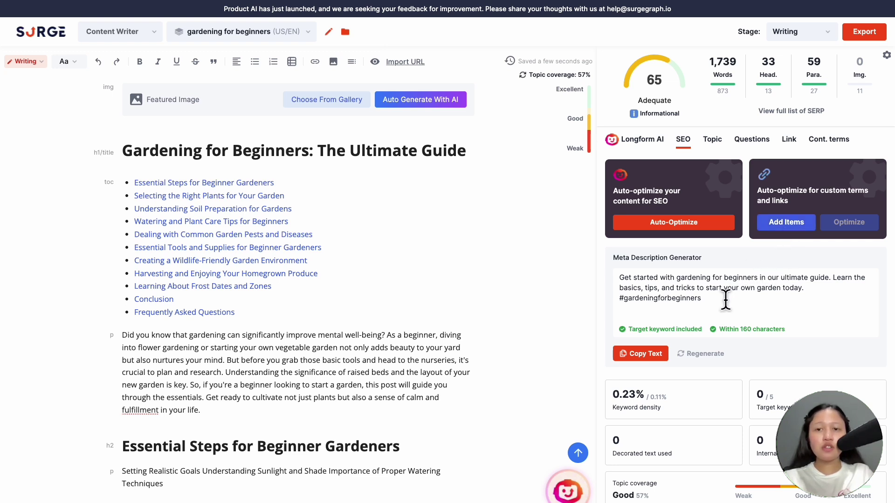
{"action": "scroll", "coordinate": [725, 301], "scroll_direction": "down", "scroll_amount": 4}
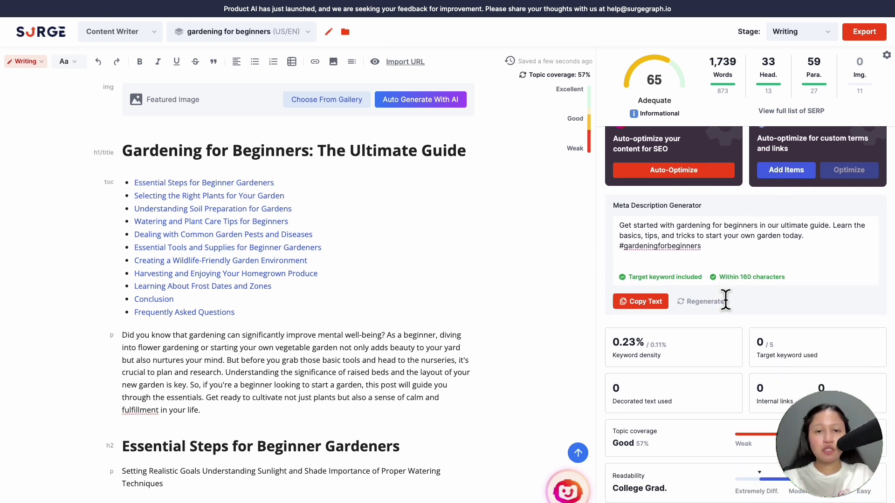
{"action": "scroll", "coordinate": [725, 300], "scroll_direction": "down", "scroll_amount": 7}
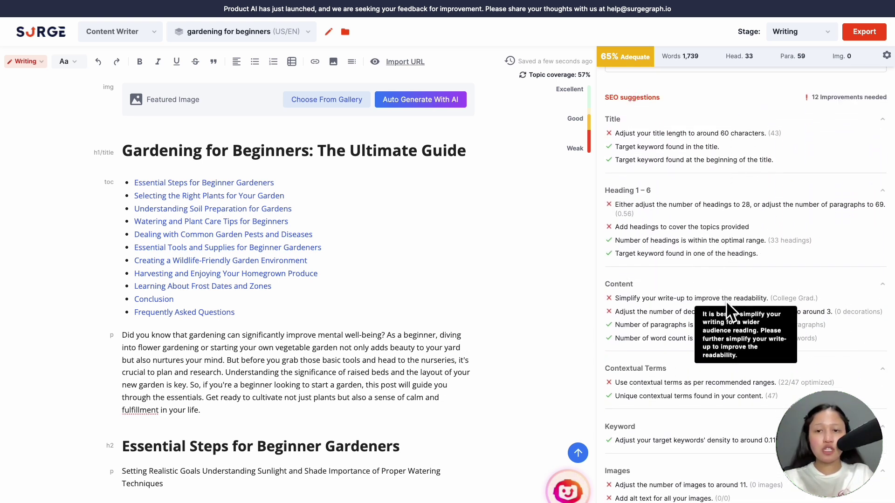
{"action": "scroll", "coordinate": [726, 301], "scroll_direction": "up", "scroll_amount": 5}
{"action": "scroll", "coordinate": [730, 308], "scroll_direction": "up", "scroll_amount": 5}
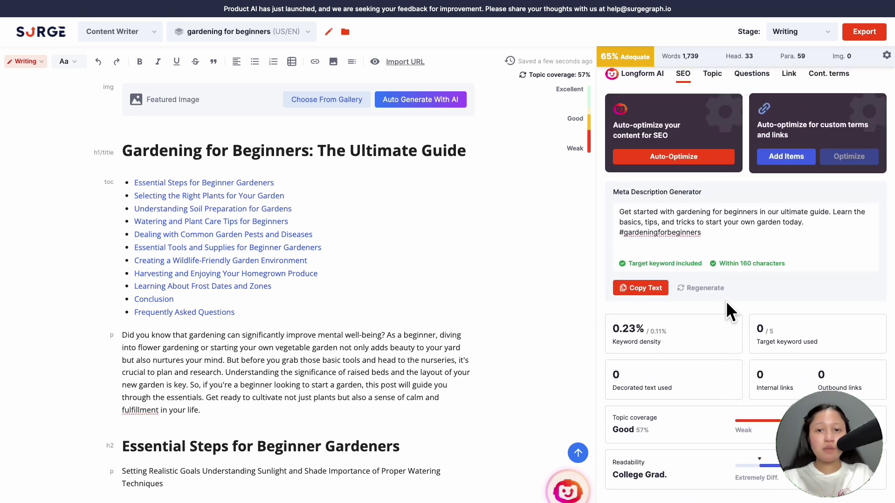
Step through Topic, Questions and Link to the 77-term Cont. terms checklist (garden 30/16~65)
{"action": "left_click", "coordinate": [712, 144]}
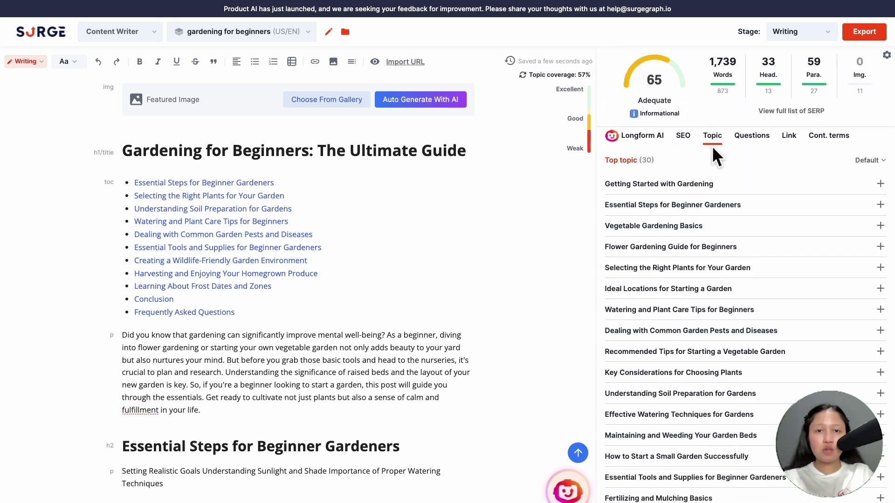
{"action": "left_click", "coordinate": [755, 147]}
{"action": "left_click", "coordinate": [796, 147]}
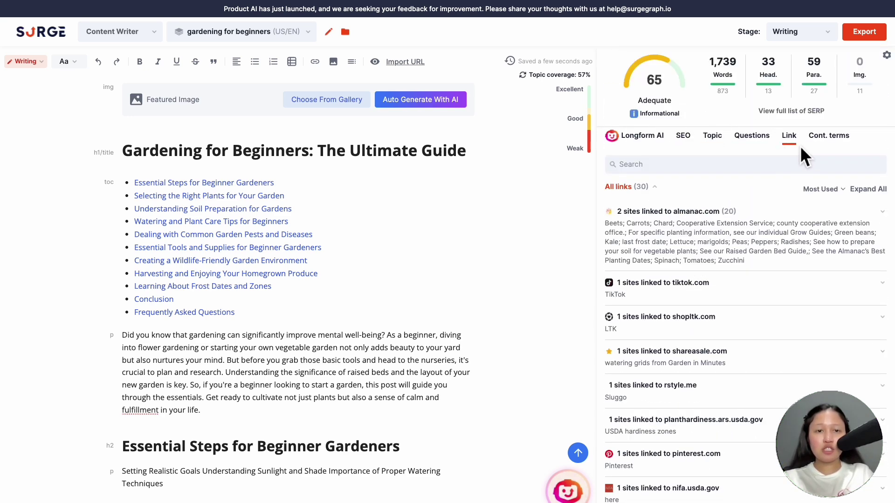
{"action": "left_click", "coordinate": [830, 146]}
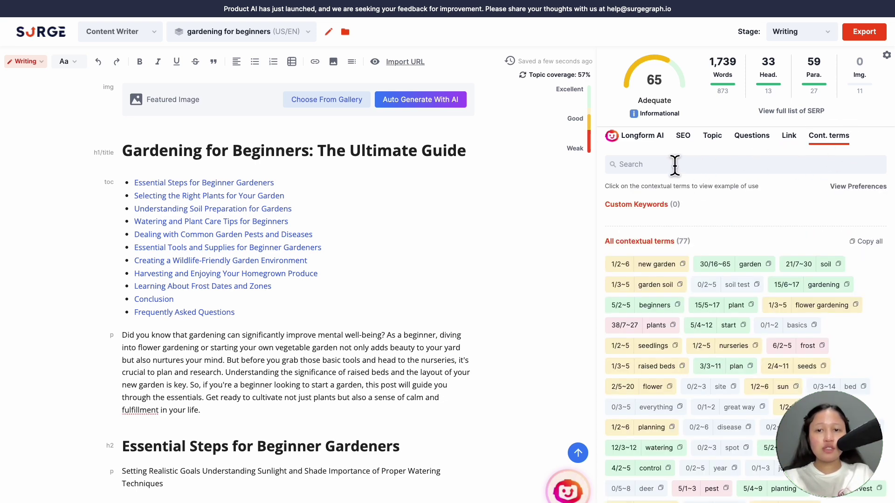
Insert a blank paragraph after the introduction, above 'Essential Steps for Beginner Gardeners'
{"action": "left_click", "coordinate": [334, 62]}
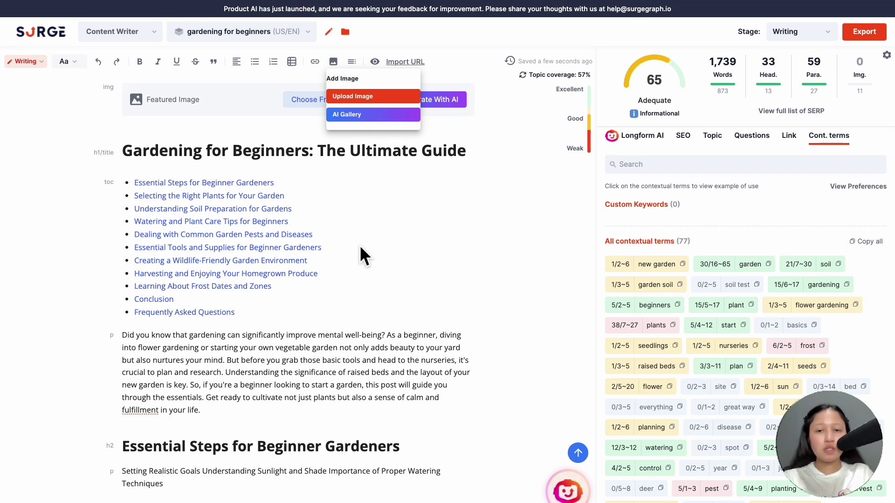
{"action": "left_click_drag", "start_coordinate": [288, 348], "coordinate": [355, 372]}
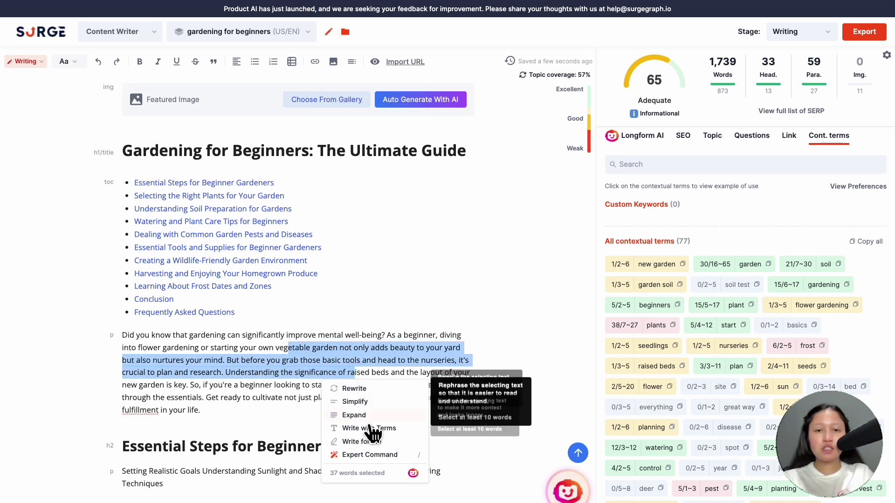
{"action": "left_click", "coordinate": [271, 413]}
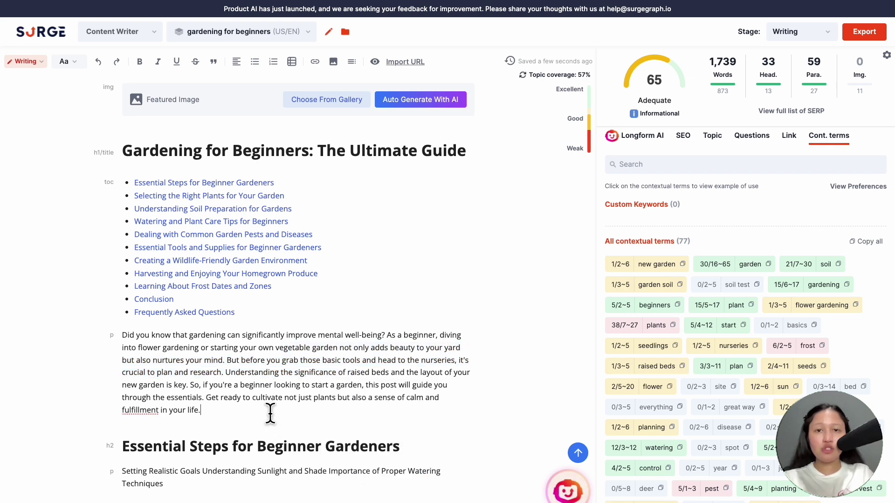
{"action": "key", "text": "Return"}
{"action": "key", "text": "Return"}
{"action": "key", "text": "space"}
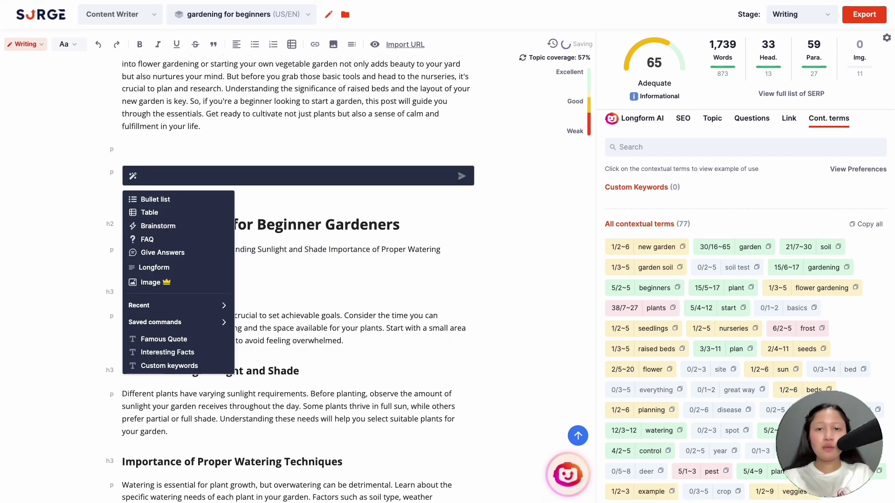
{"action": "key", "text": "BackSpace"}
{"action": "key", "text": "BackSpace"}
{"action": "scroll", "coordinate": [287, 150], "scroll_direction": "up", "scroll_amount": 6}
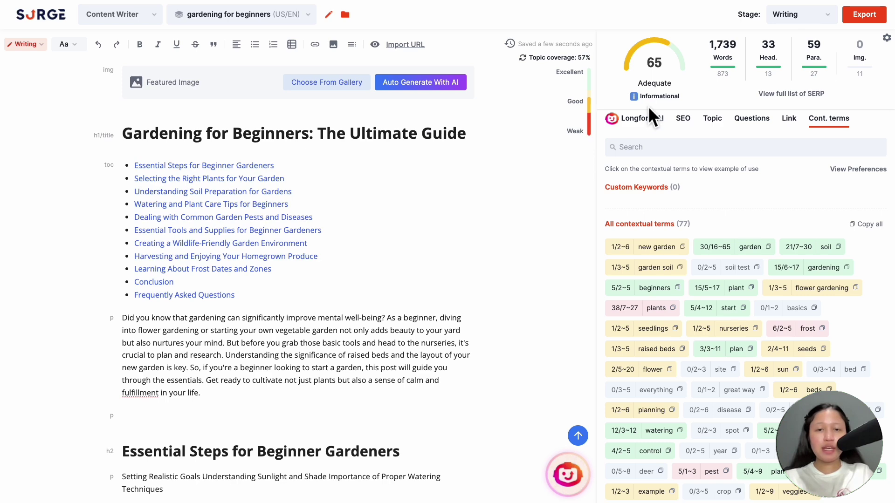
{"action": "left_click", "coordinate": [862, 19]}
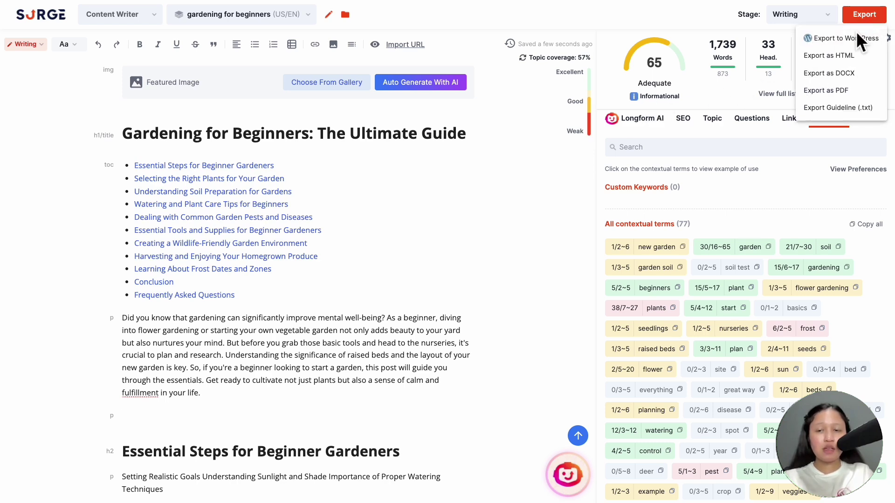
{"action": "left_click", "coordinate": [862, 35]}
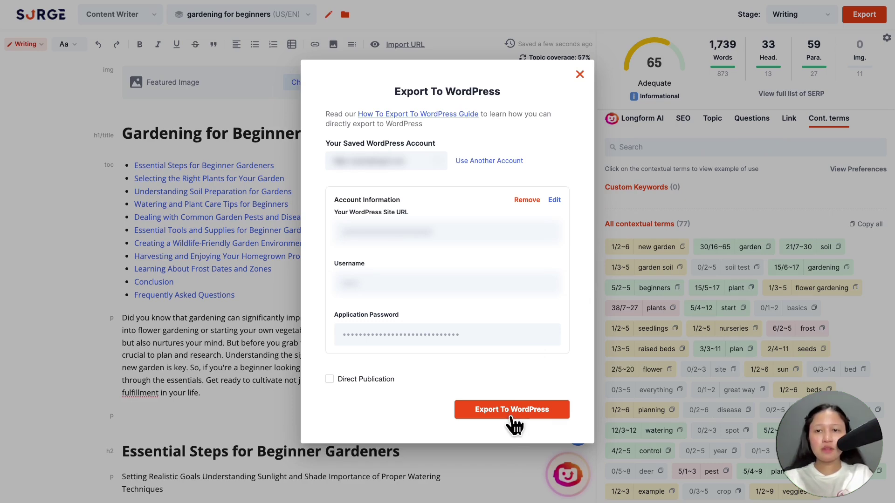
{"action": "left_click", "coordinate": [580, 75]}
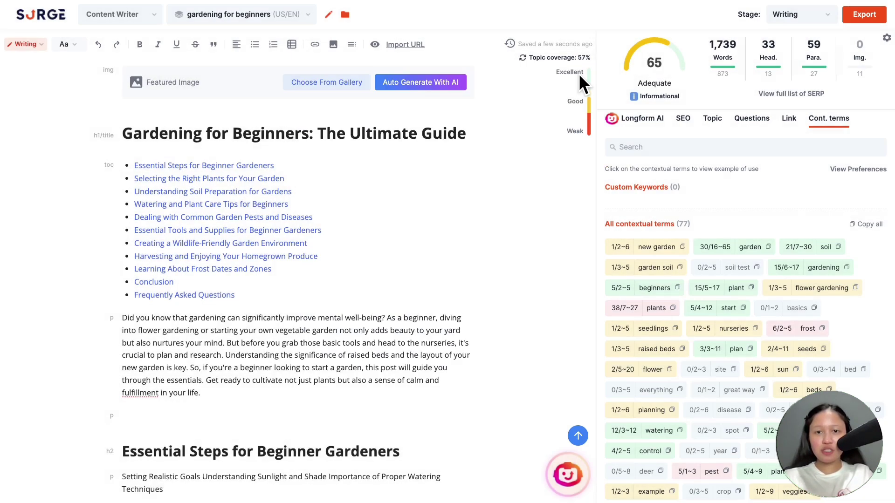